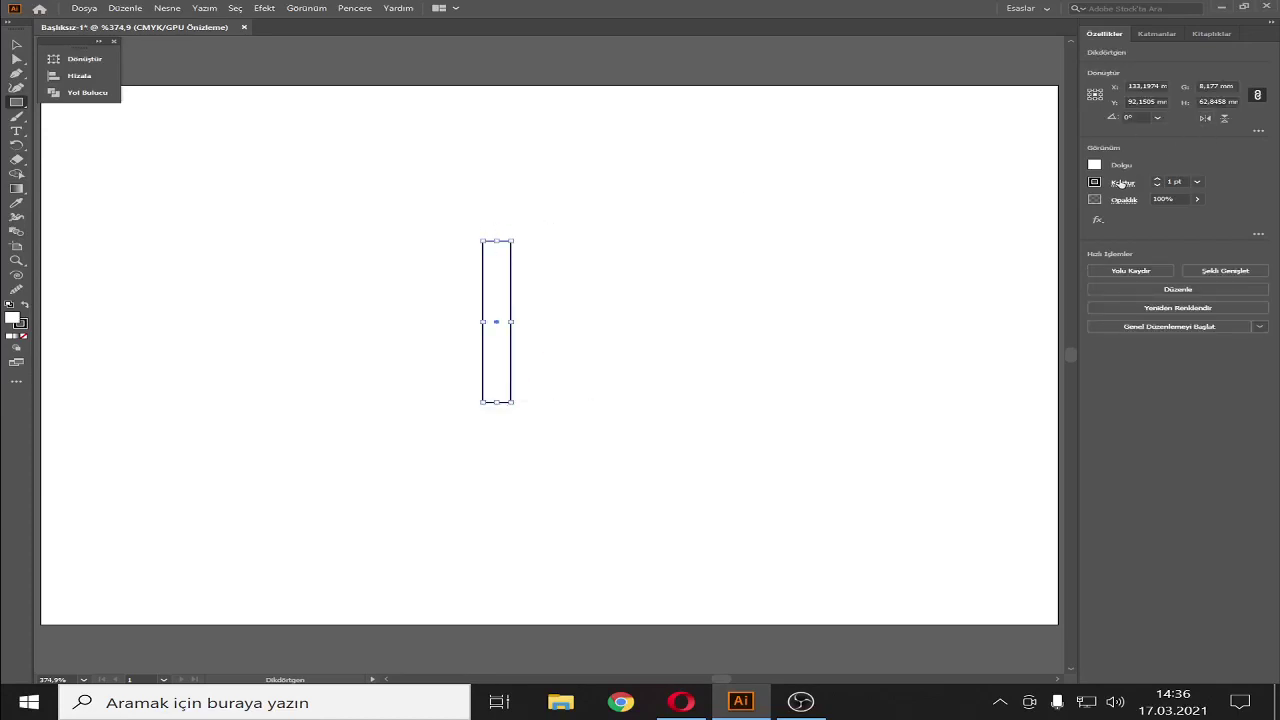
Step: Remove the tall rectangle's outline and fill it with a deep orange swatch
click(1094, 182)
click(918, 226)
click(1094, 164)
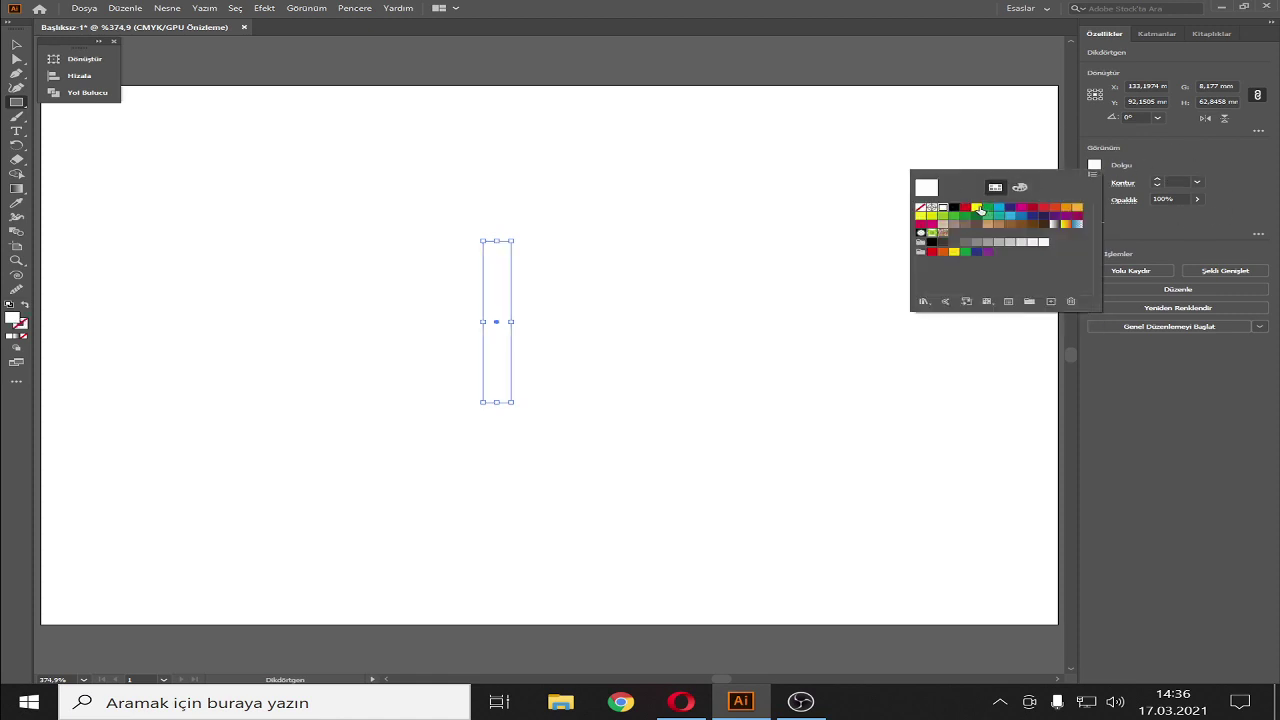
click(978, 208)
click(1019, 187)
click(995, 187)
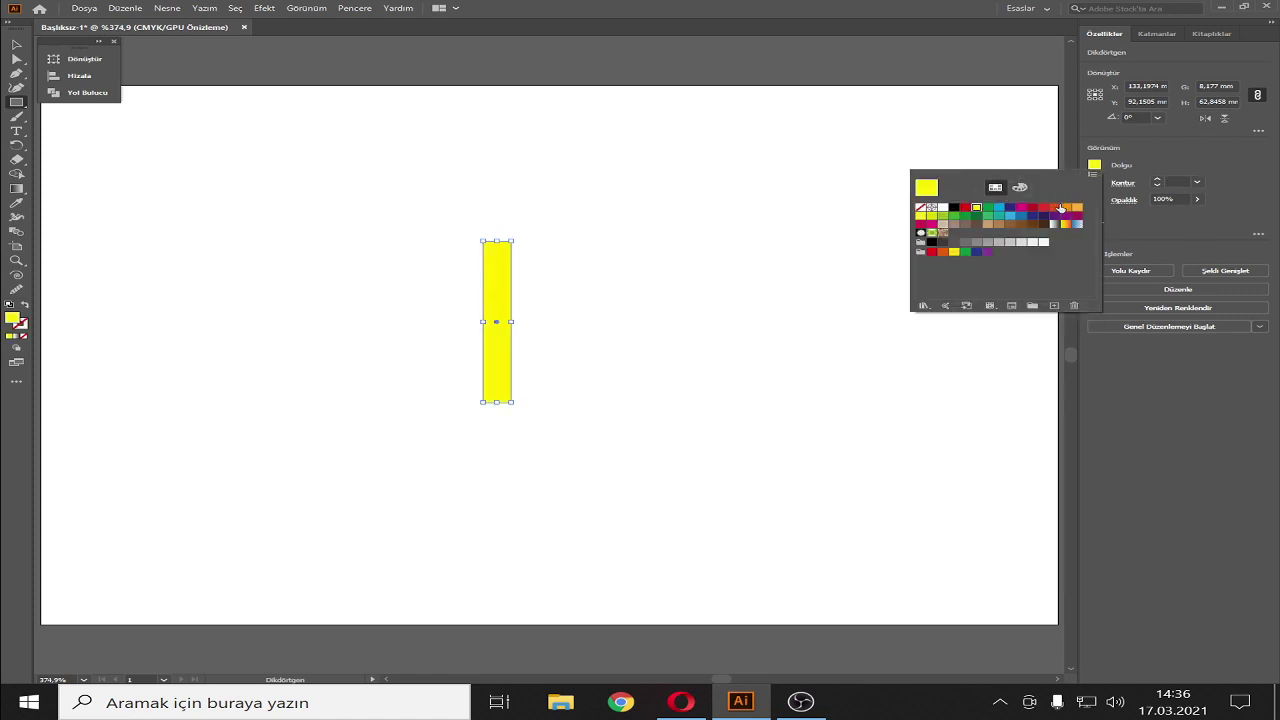
click(1078, 208)
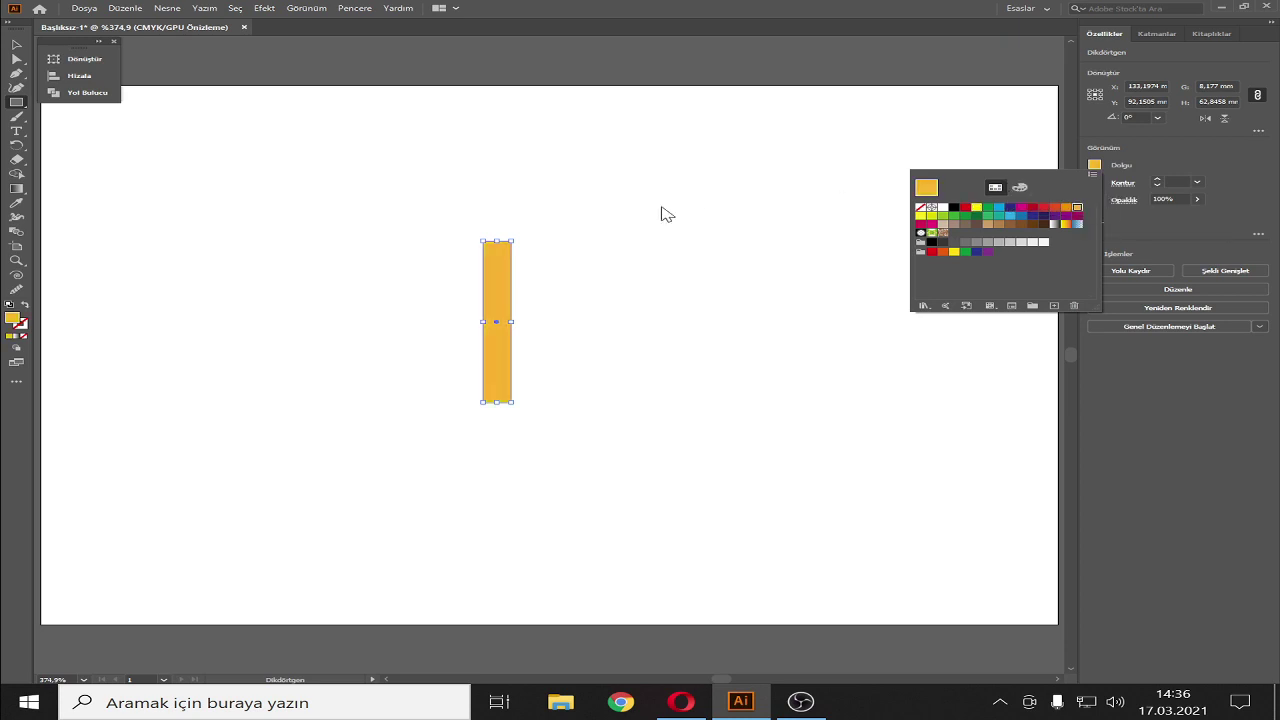
click(1066, 208)
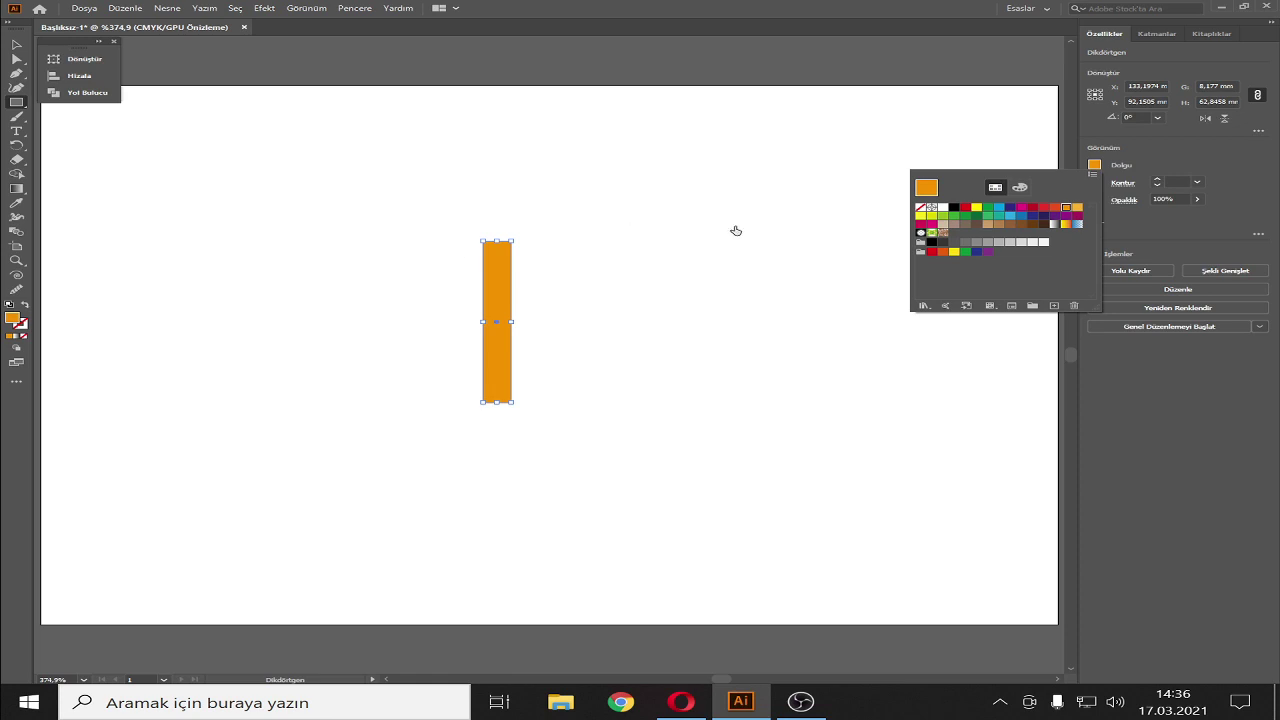
click(606, 225)
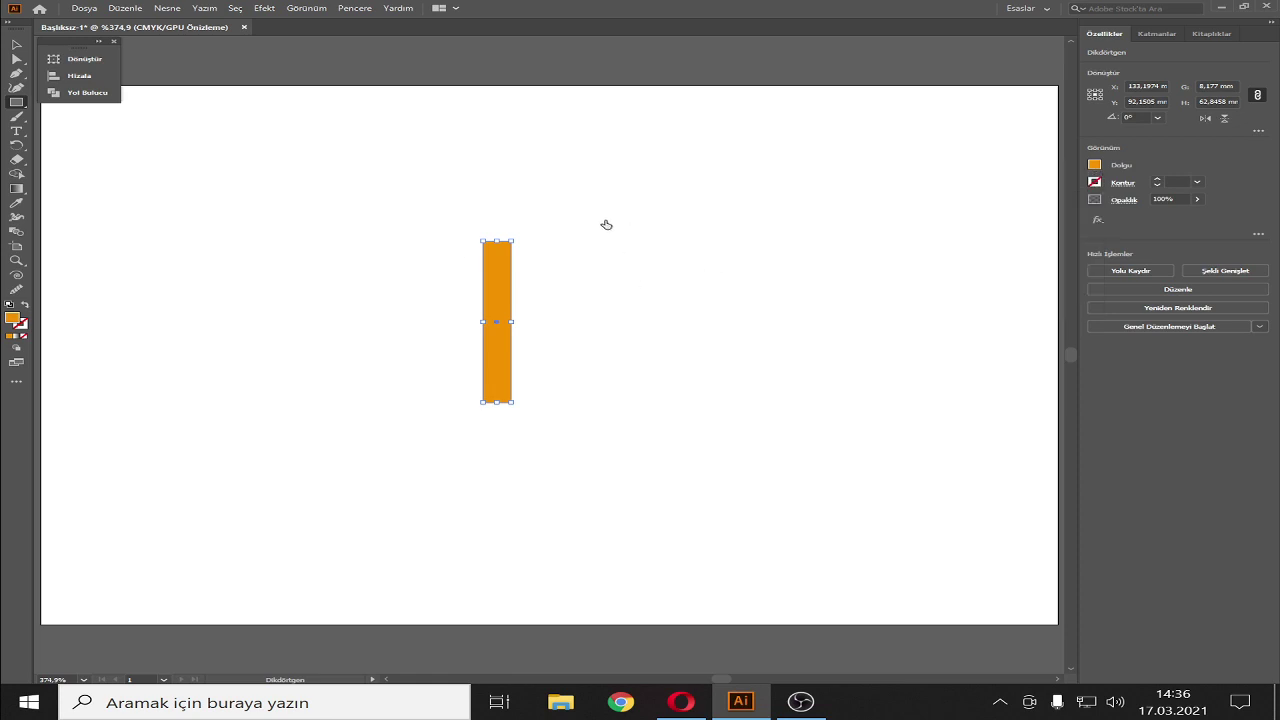
Step: Round only the rectangle's top-left corner, about 8.18 mm, into a blade tip
key(v)
click(590, 232)
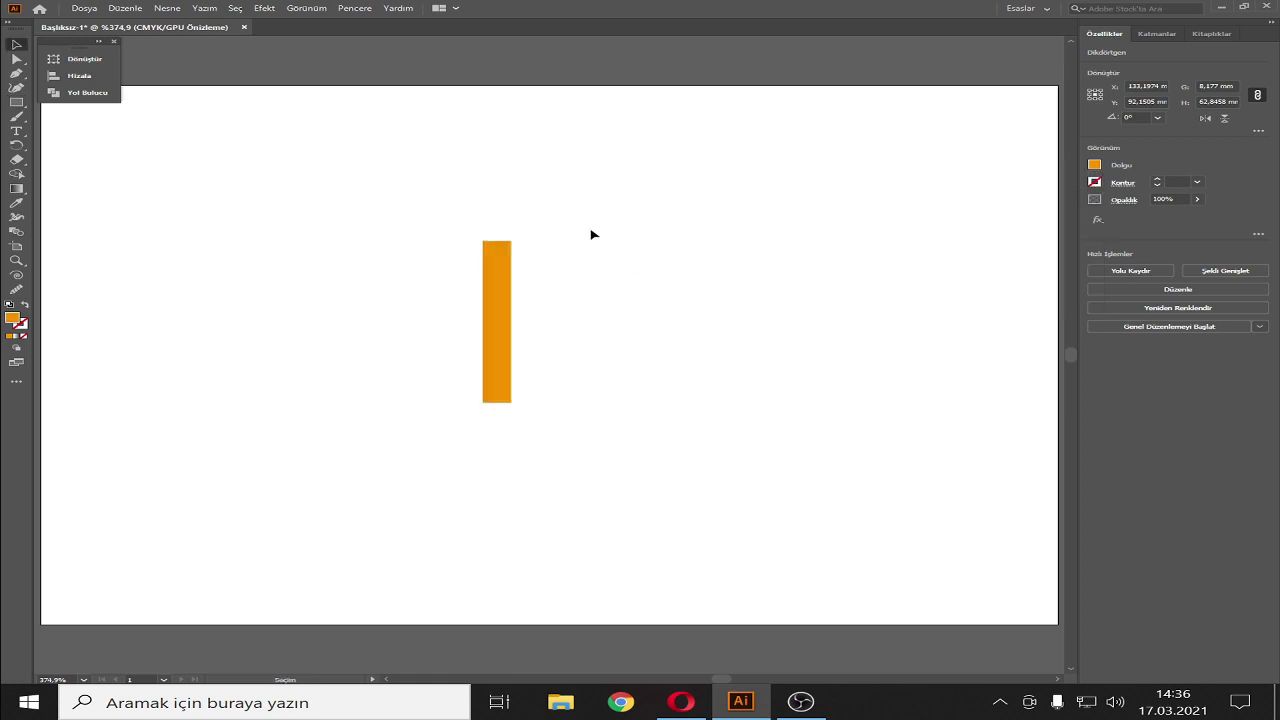
click(495, 259)
key(a)
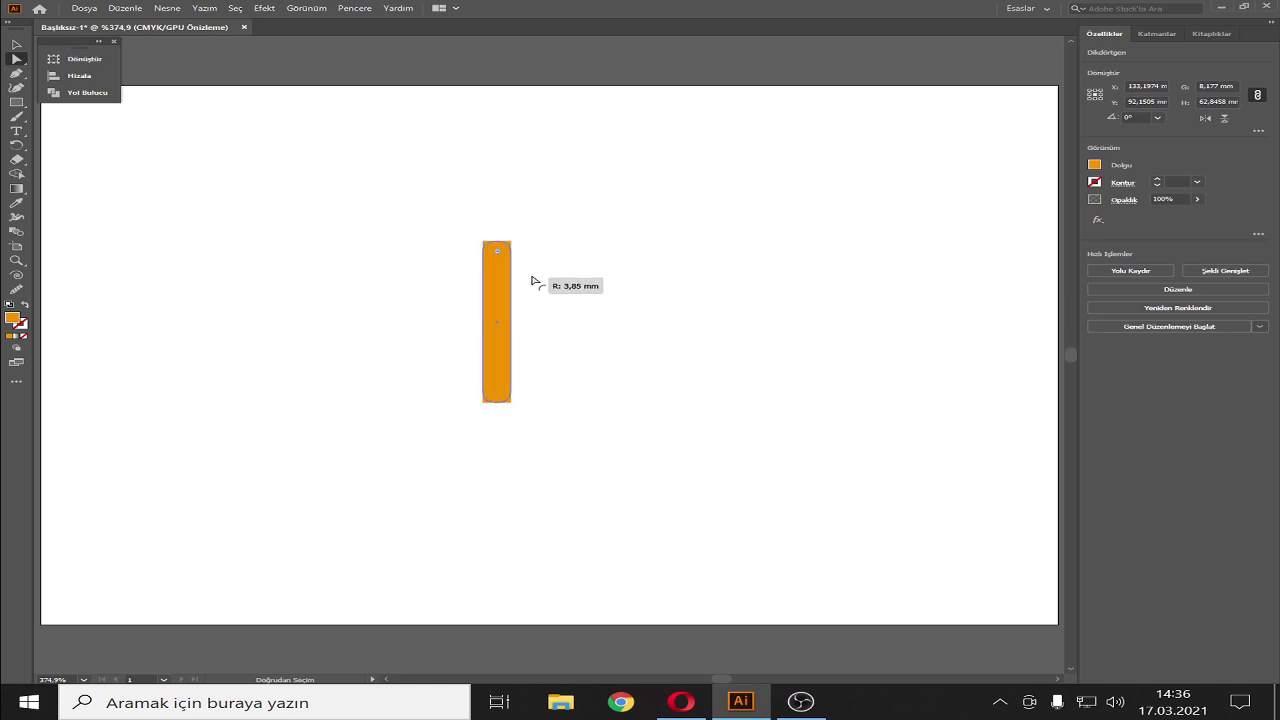
drag(497, 253, 500, 278)
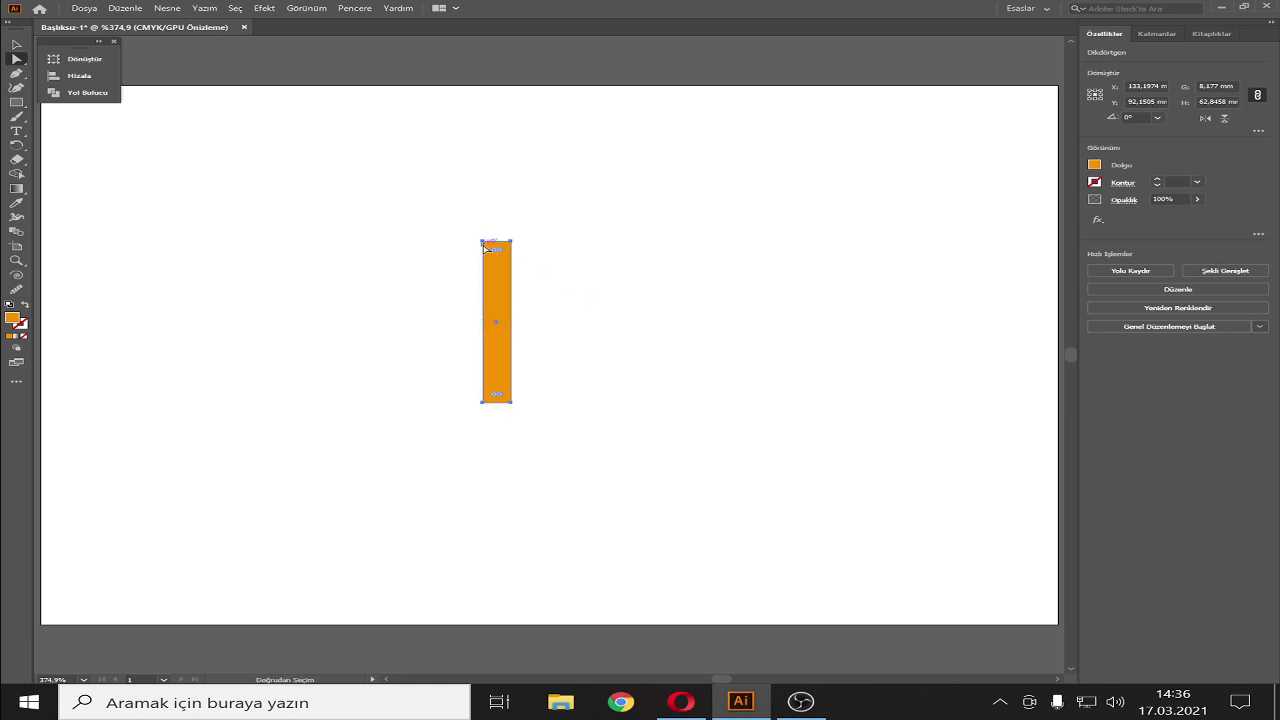
key(ctrl+z)
key(a)
drag(468, 226, 578, 314)
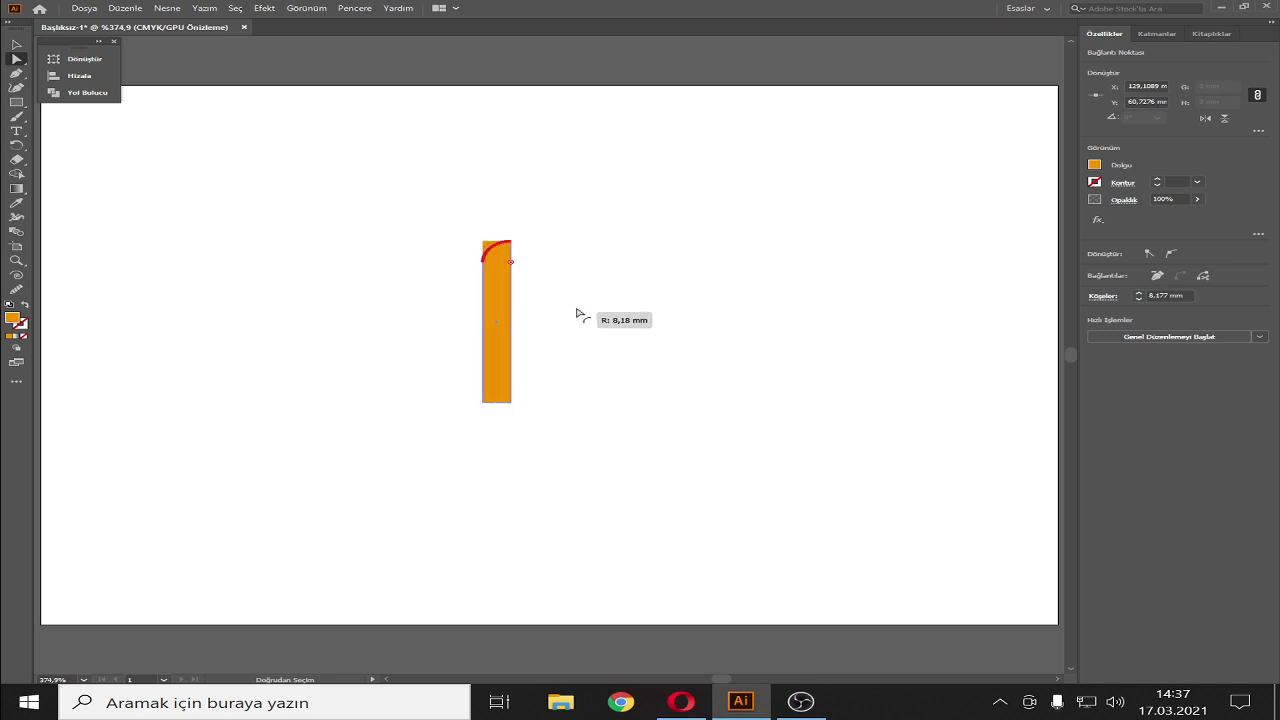
Step: Move the orange blade about 16 mm higher on the artboard
click(16, 44)
drag(492, 293, 493, 251)
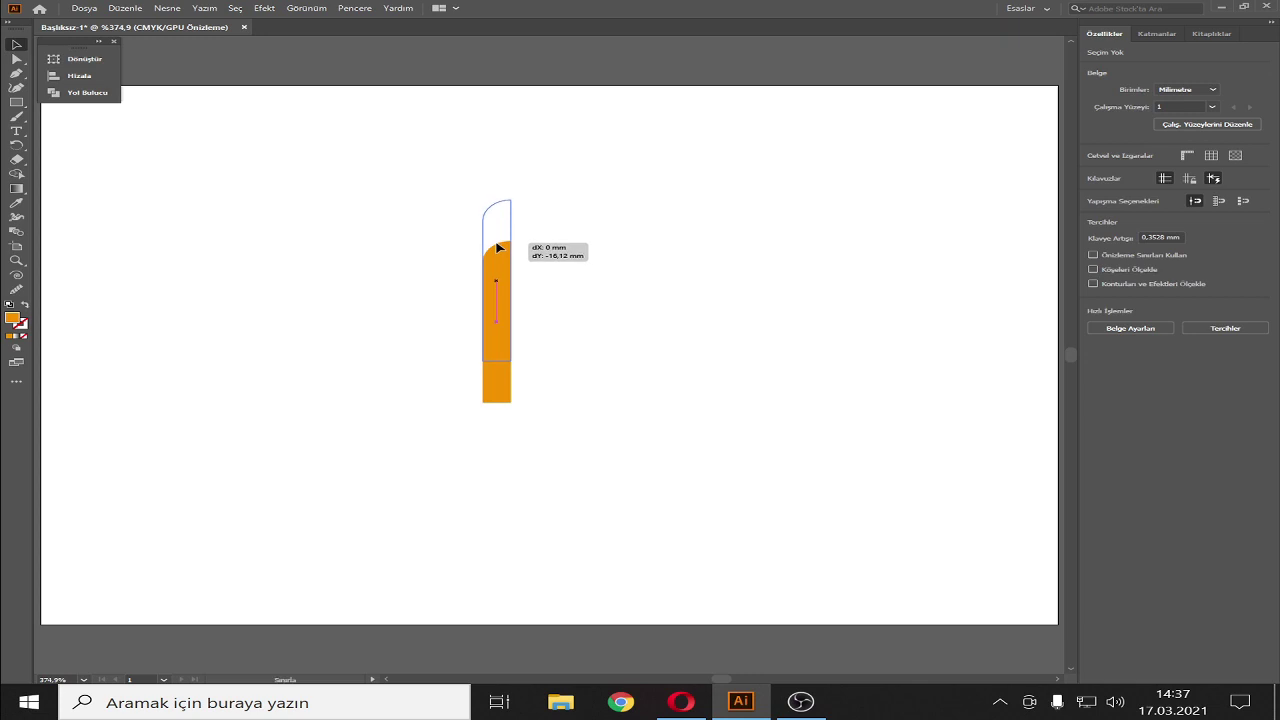
click(686, 288)
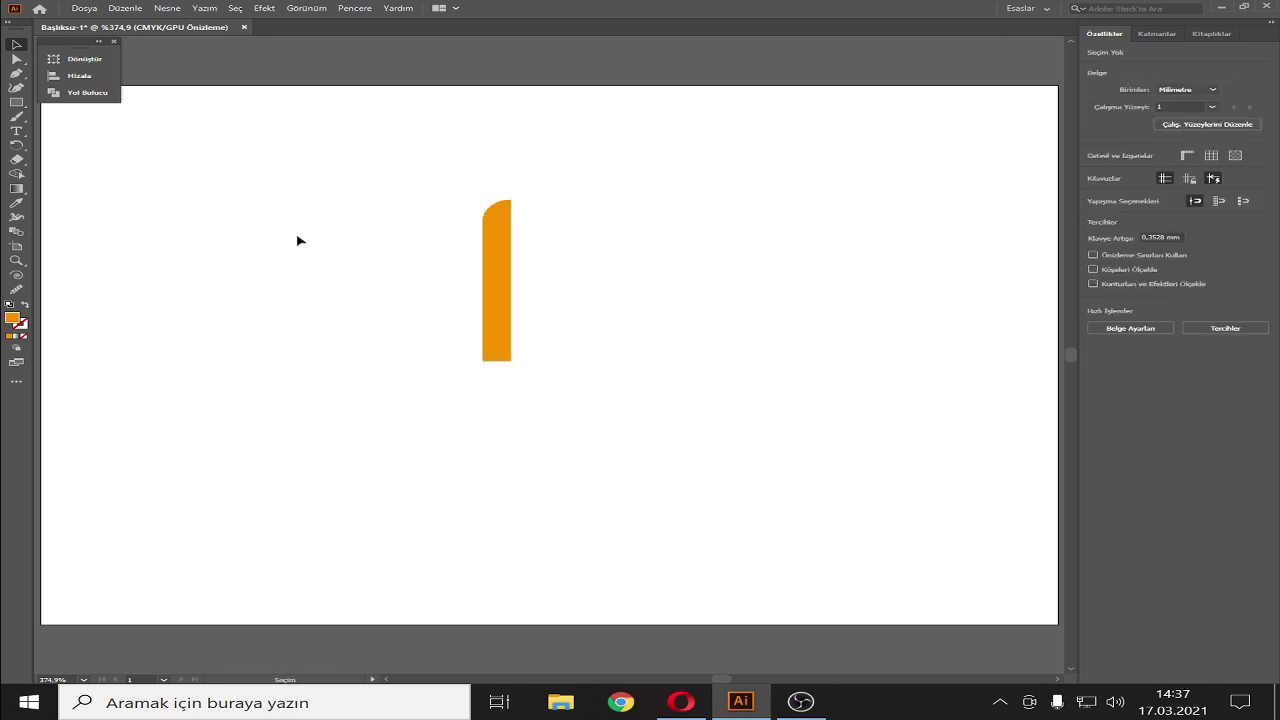
click(16, 102)
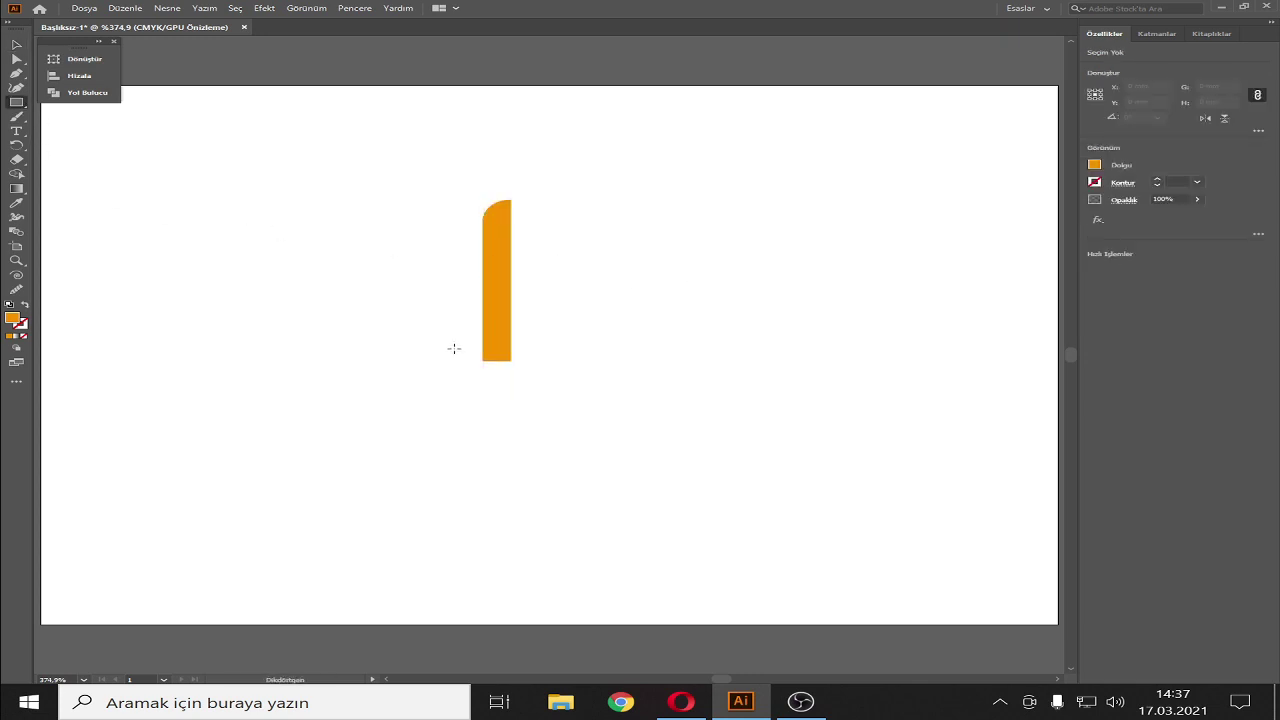
Step: Draw a small rectangle, about 10.98 × 9.35 mm, at the blade's base and fill it blue
drag(477, 352, 515, 377)
click(15, 45)
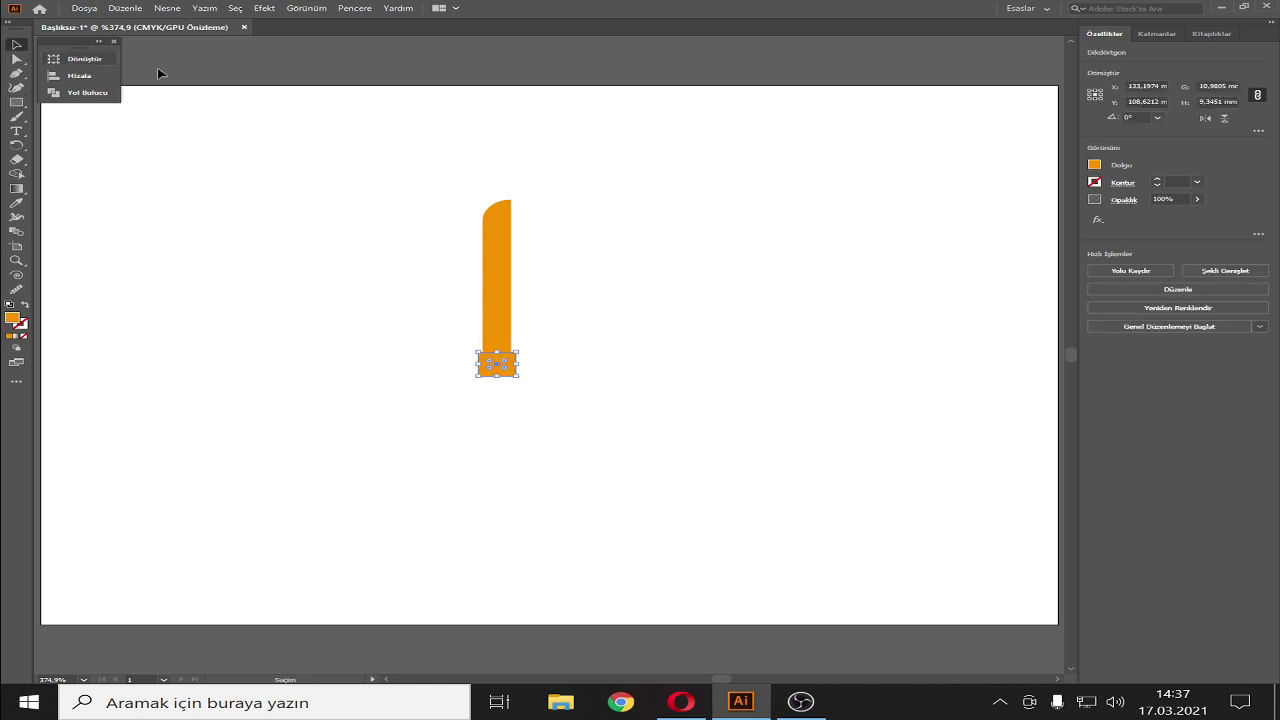
click(1094, 165)
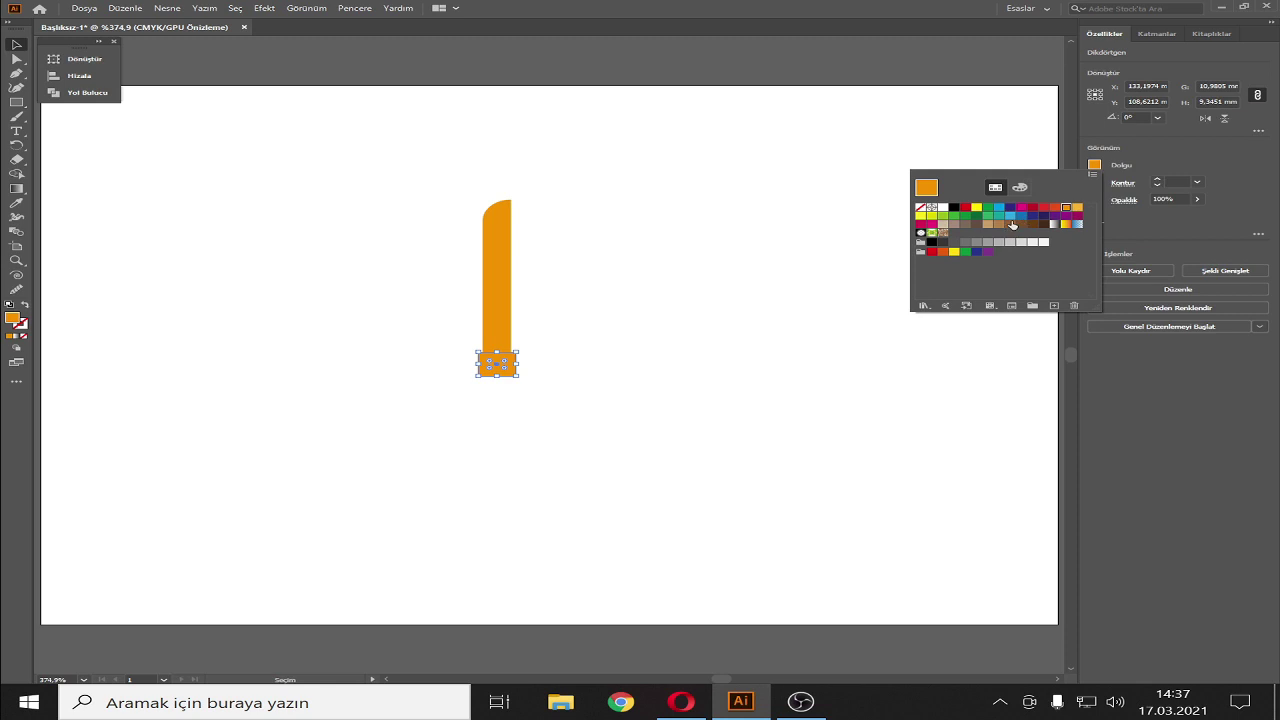
click(1021, 215)
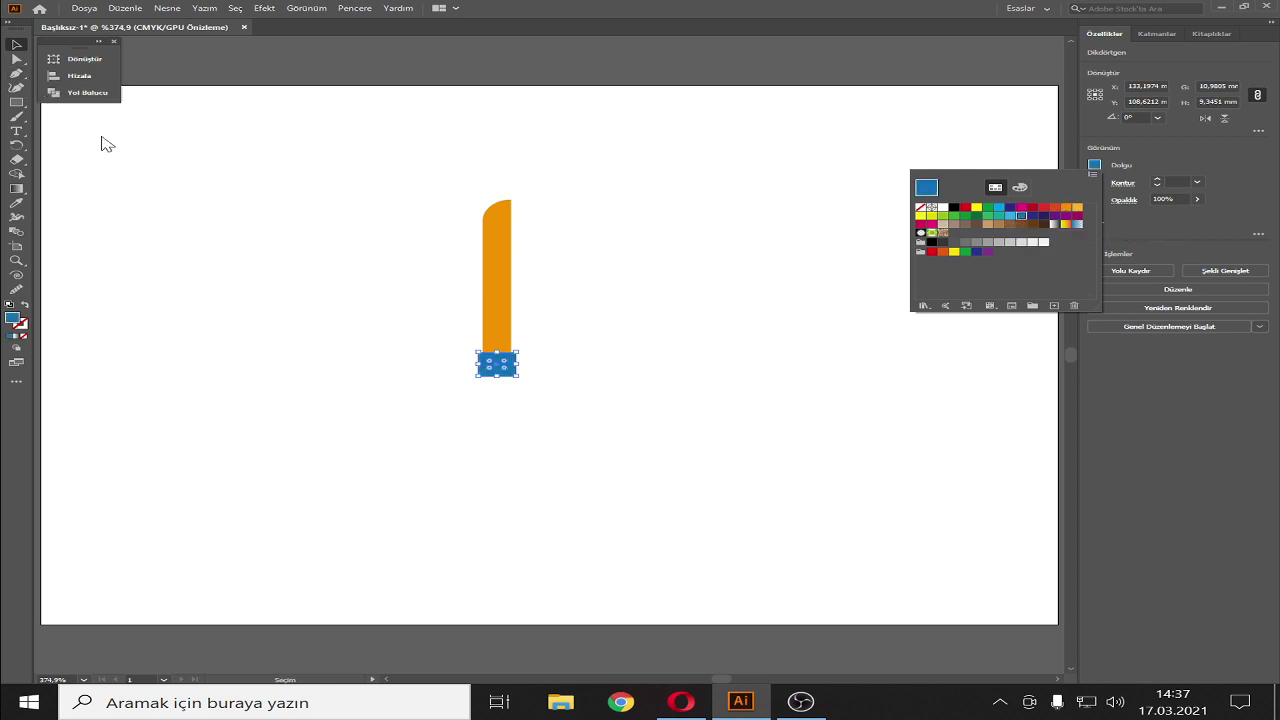
click(16, 46)
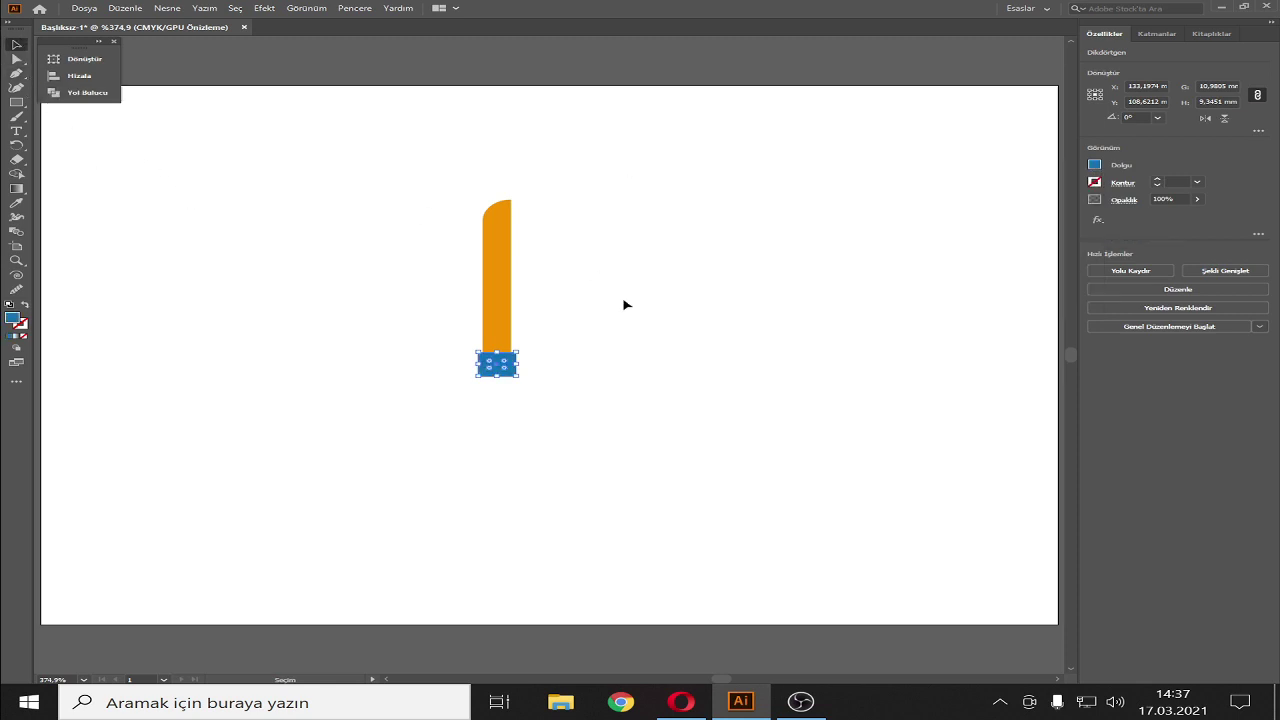
click(577, 376)
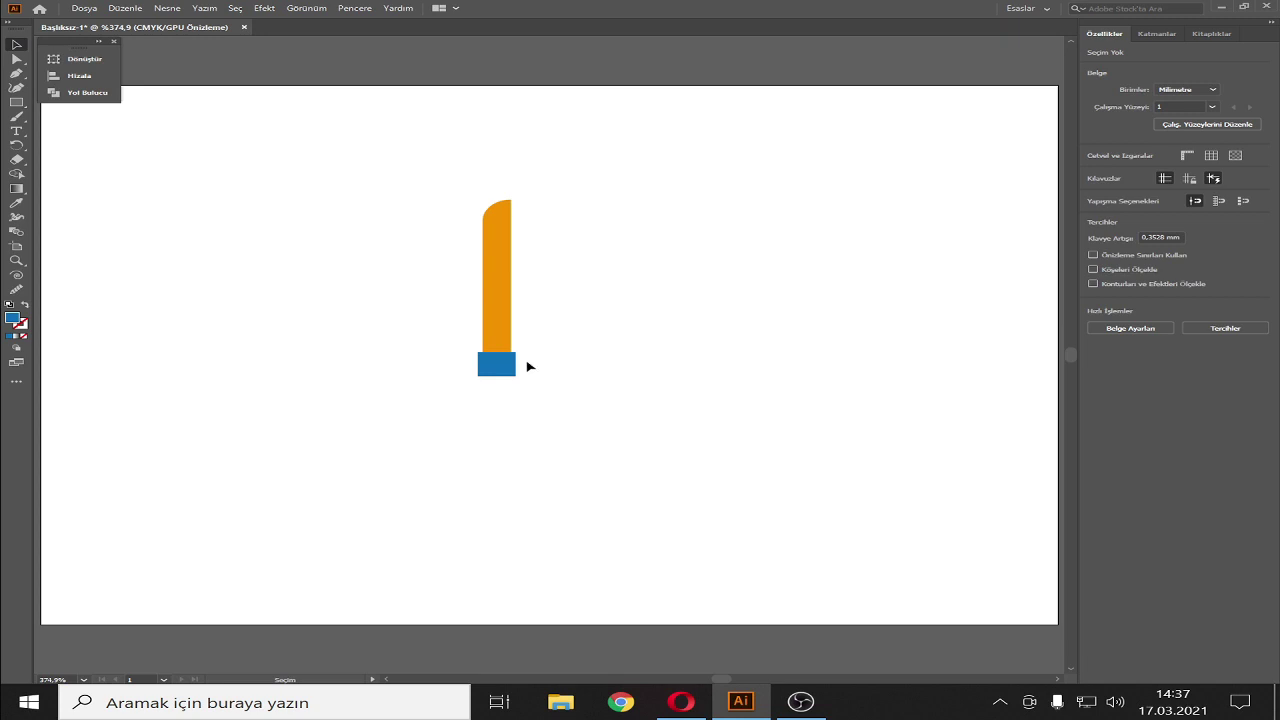
Step: Round the corners of the small blue rectangle with Direct Selection
click(508, 364)
key(a)
drag(509, 364, 516, 359)
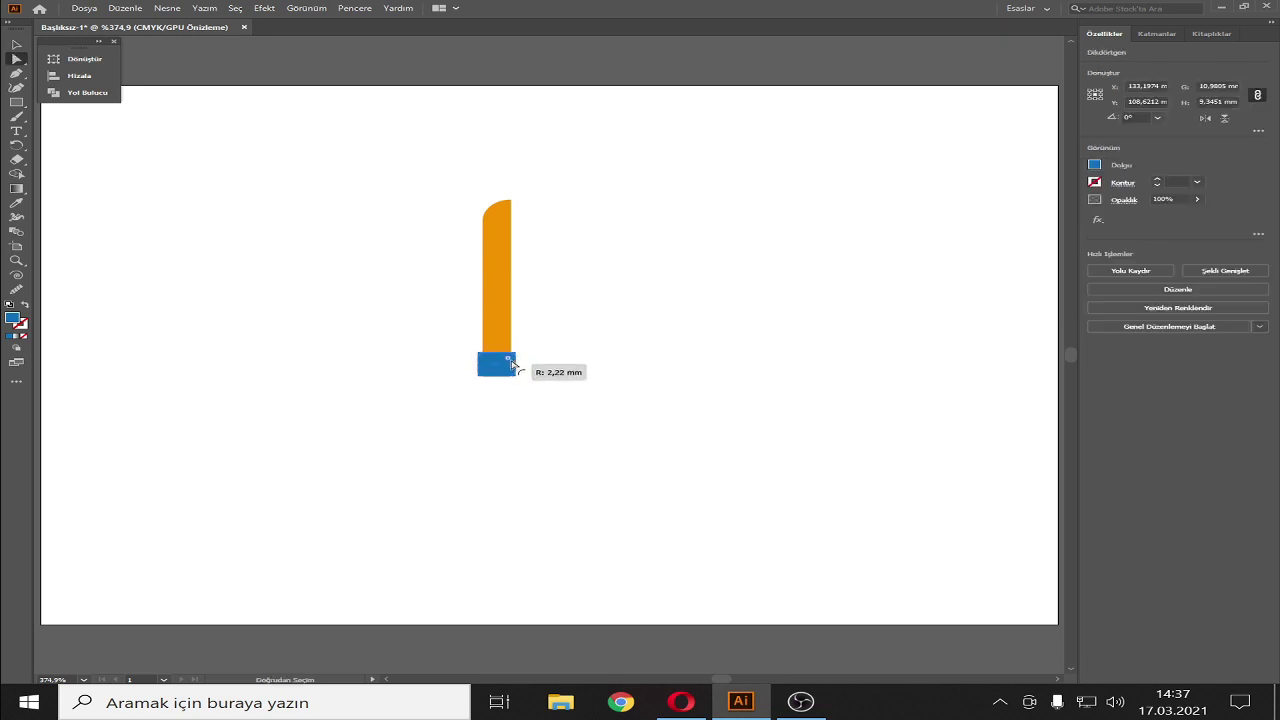
drag(516, 359, 518, 362)
click(629, 333)
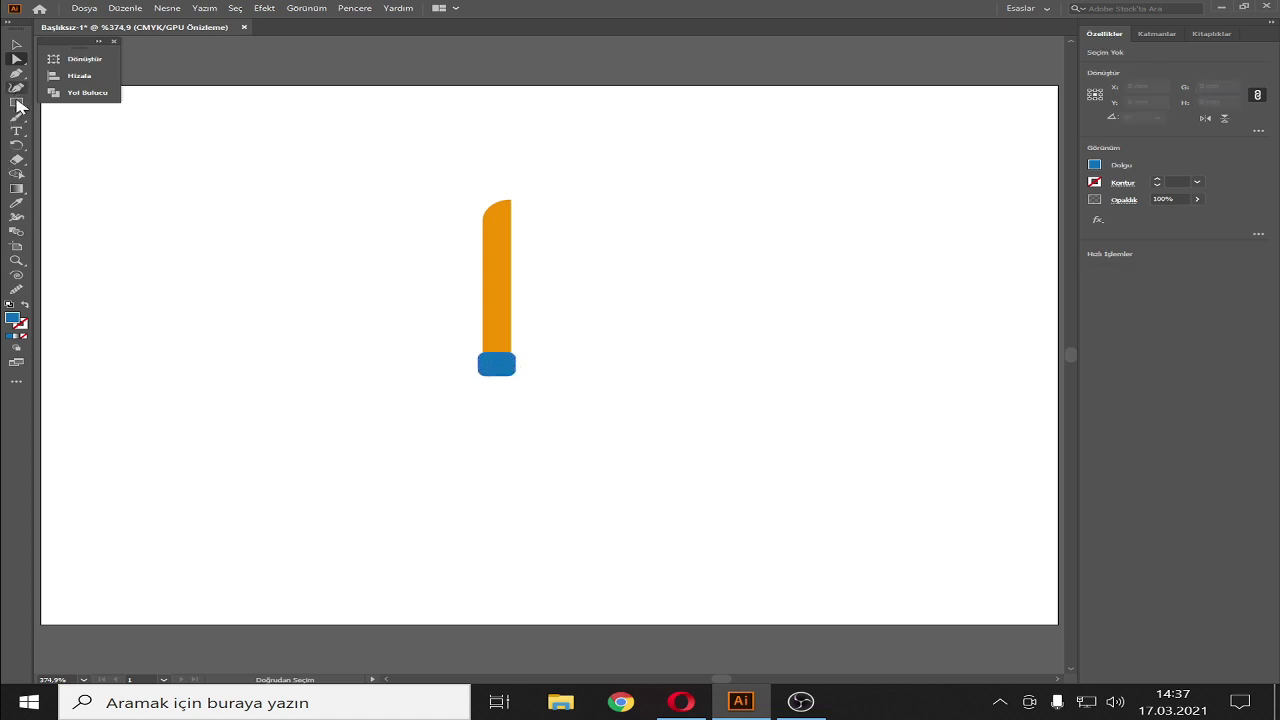
Step: Draw a large blue ellipse below the small rectangle and nudge it up about 1.87 mm to meet it
drag(16, 102, 75, 130)
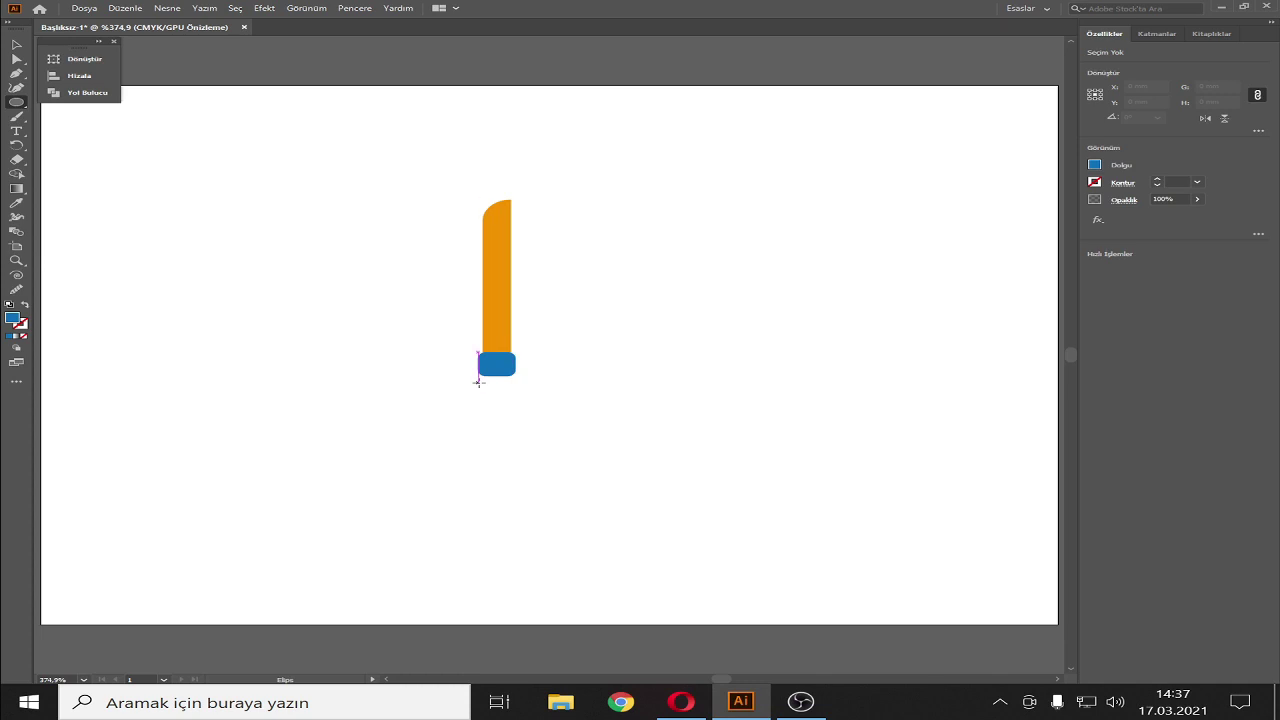
mouse_move(478, 382)
mouse_down()
mouse_move(575, 469)
mouse_move(555, 454)
mouse_move(568, 466)
mouse_move(542, 399)
mouse_move(577, 417)
mouse_move(560, 378)
mouse_move(556, 412)
mouse_up()
click(16, 44)
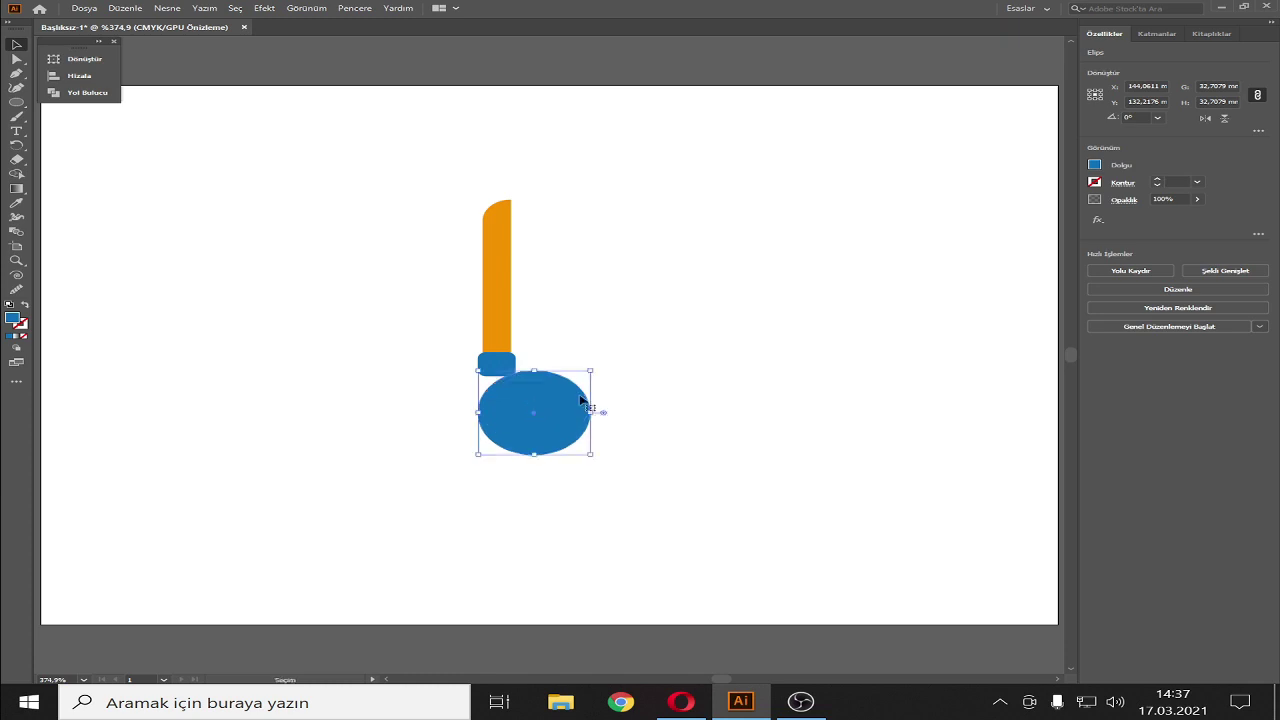
click(640, 300)
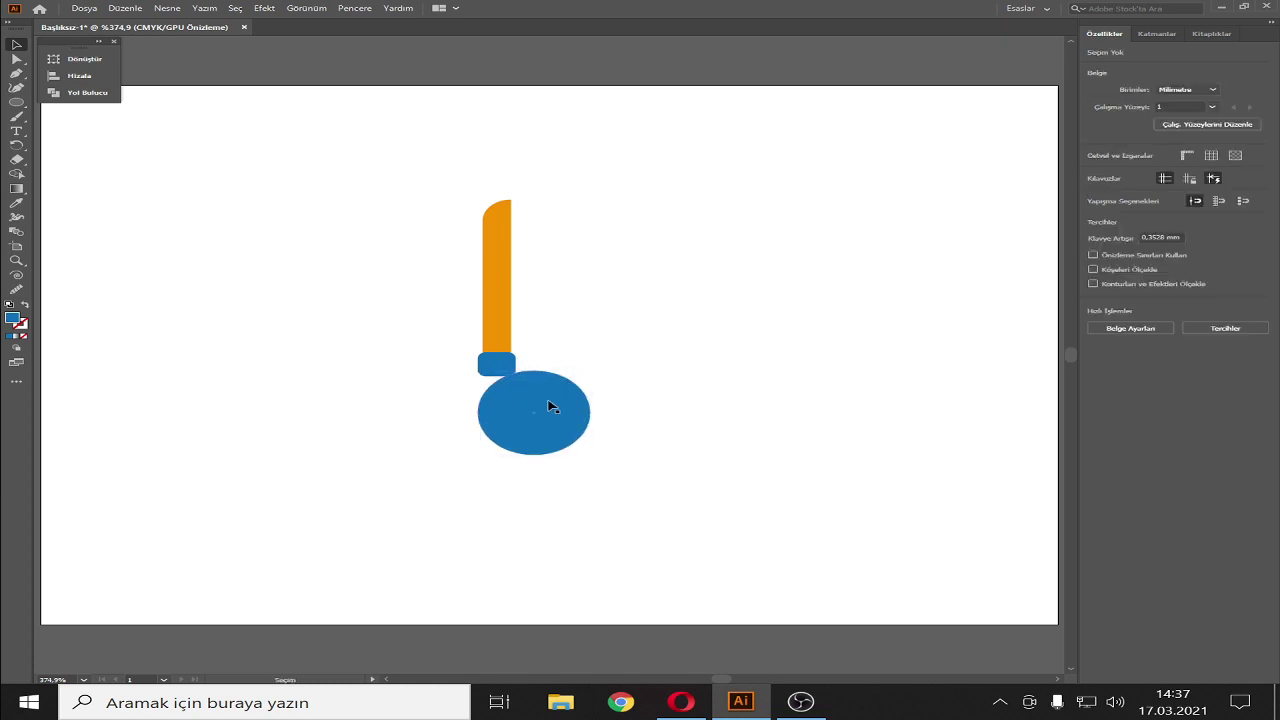
drag(540, 395, 546, 394)
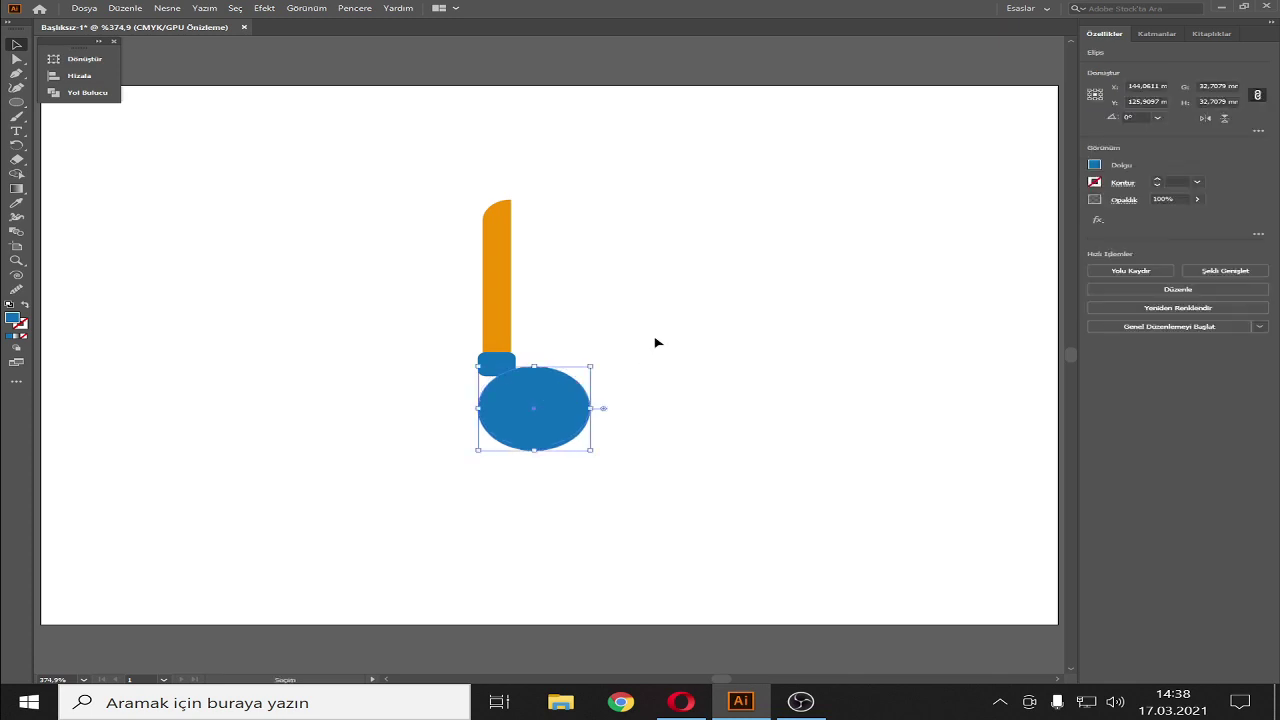
click(657, 343)
click(557, 408)
click(713, 359)
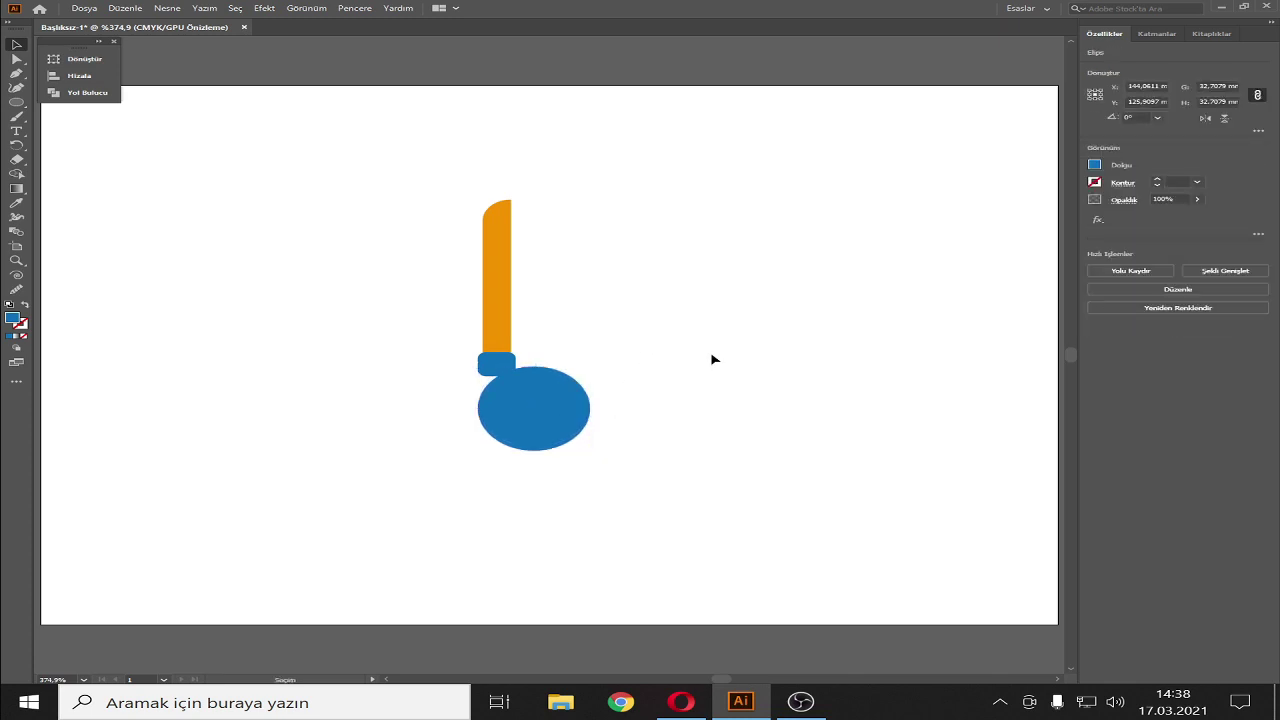
click(553, 395)
click(167, 8)
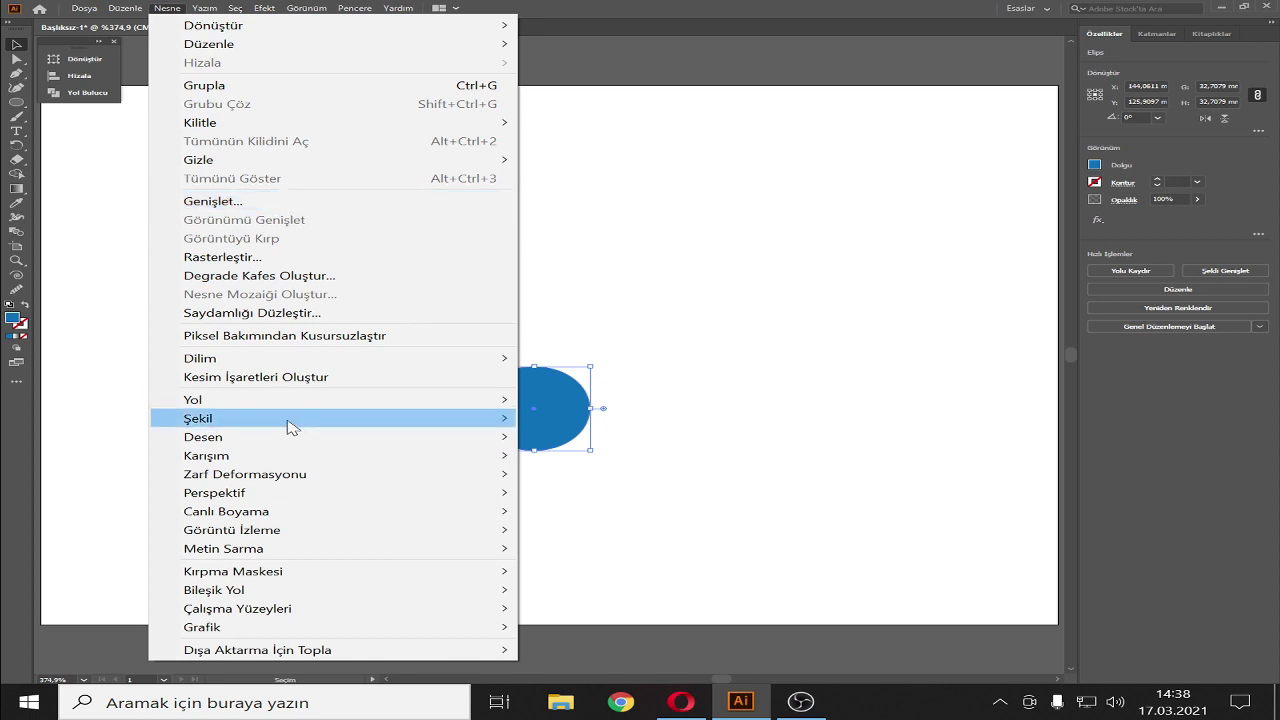
mouse_move(300, 399)
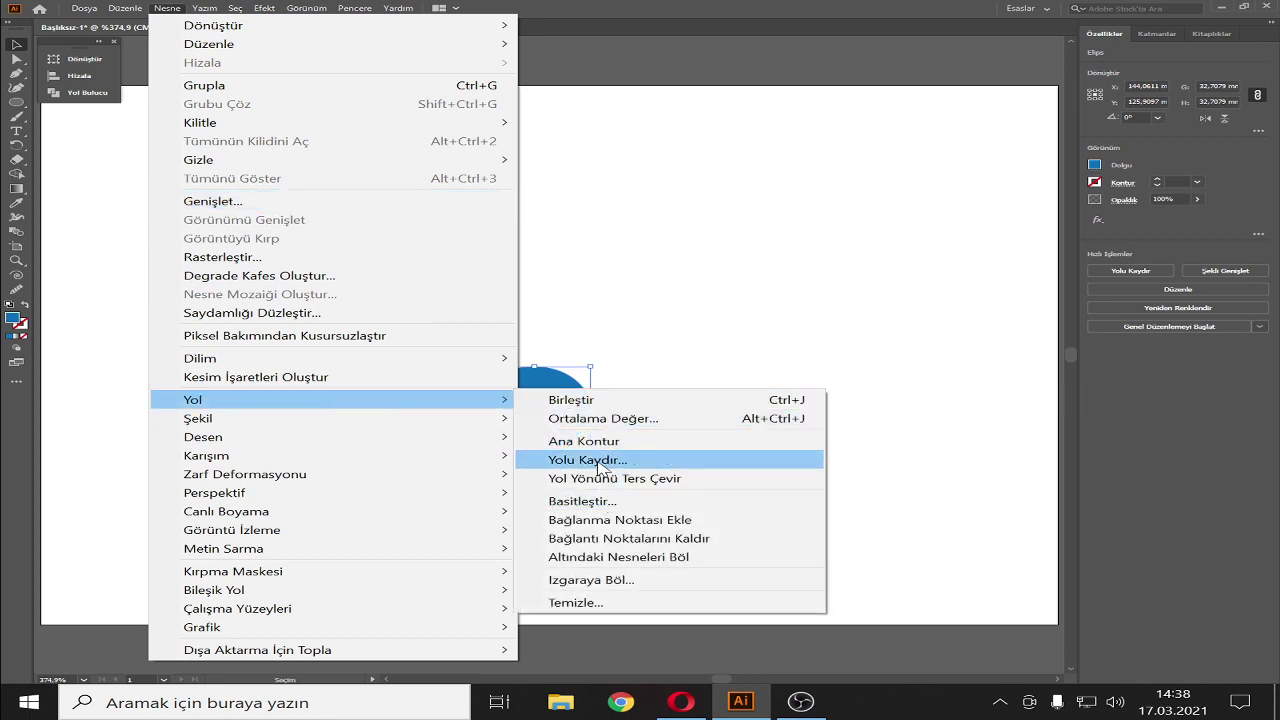
Step: Create a -7 mm inward offset path from the blue ellipse
click(588, 460)
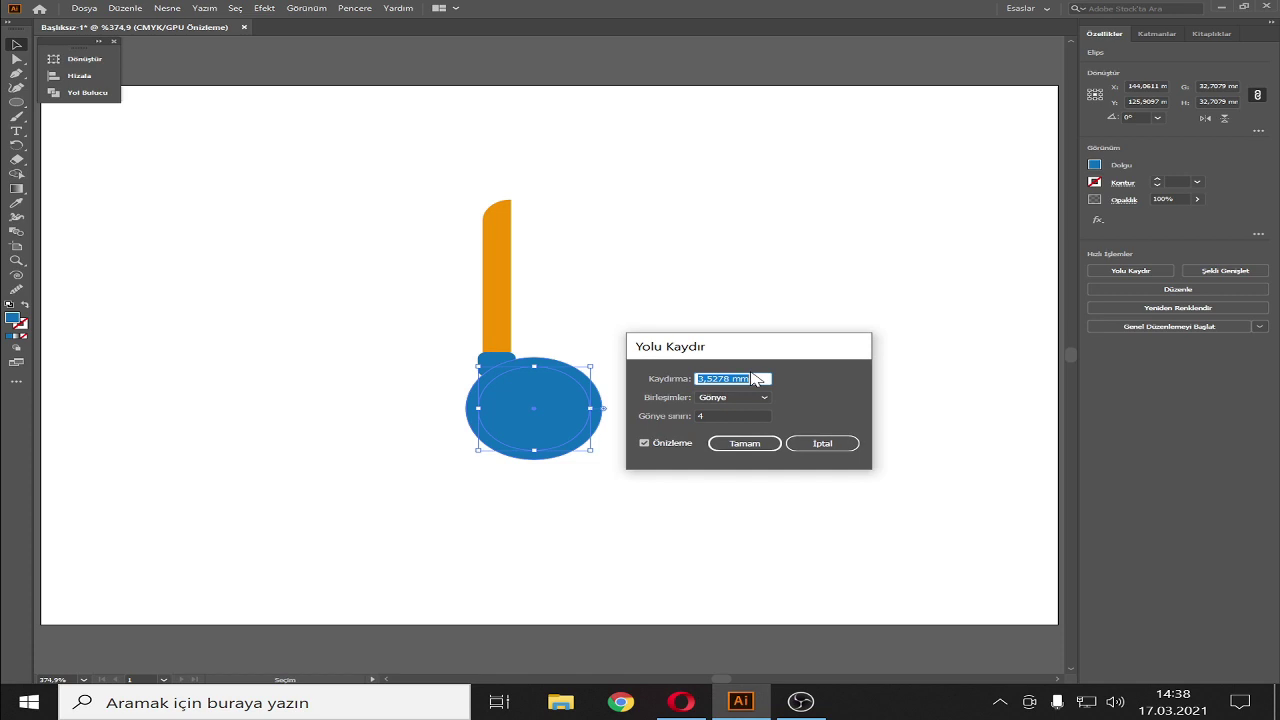
text(-3)
click(731, 416)
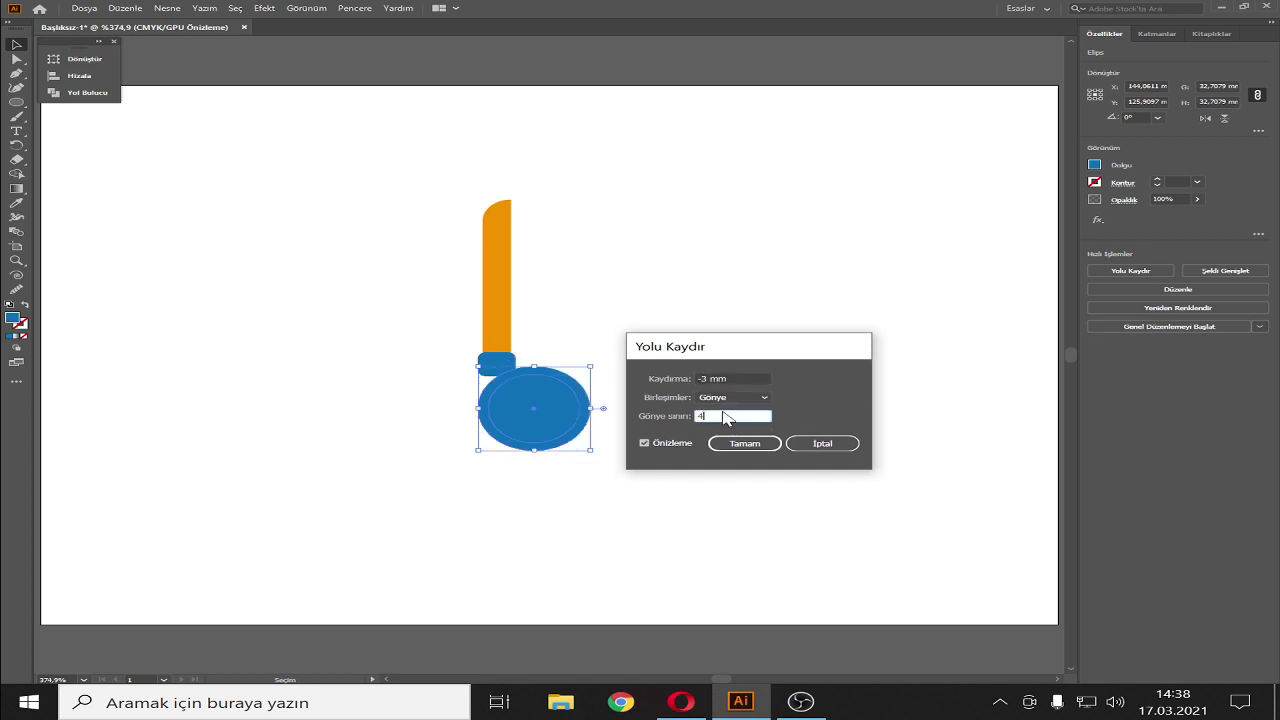
double_click(703, 378)
text(-5)
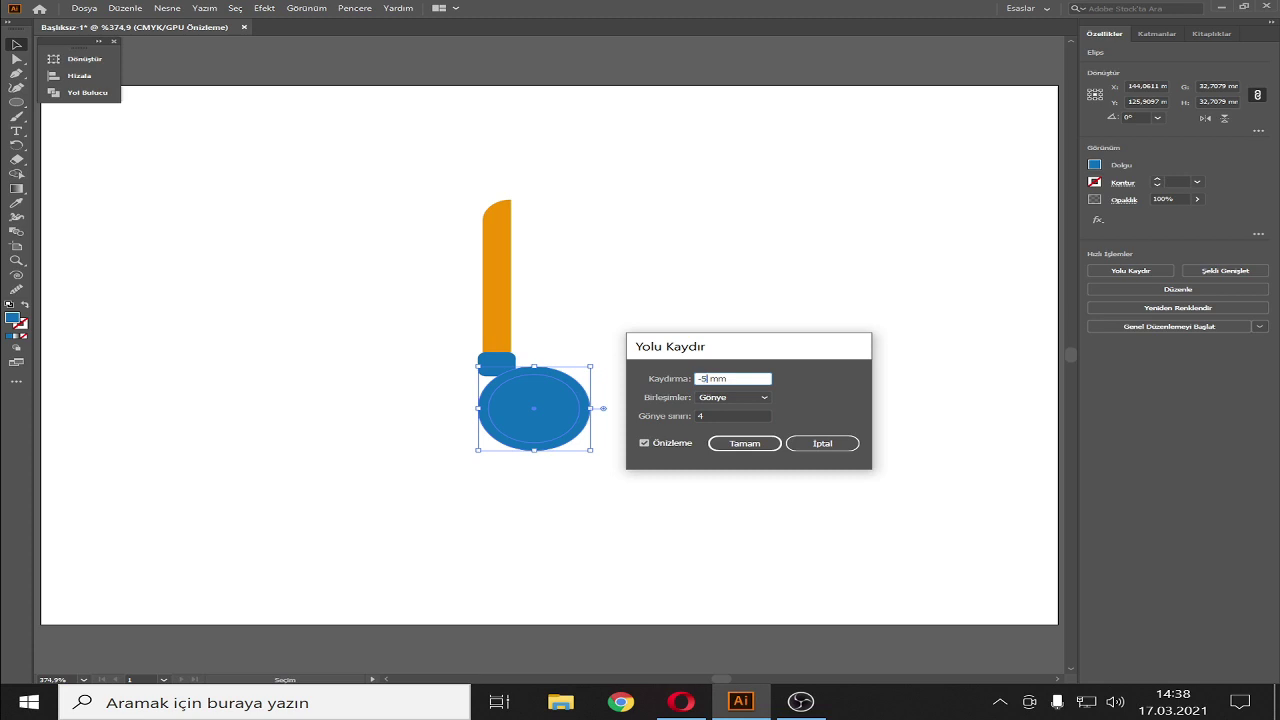
click(728, 410)
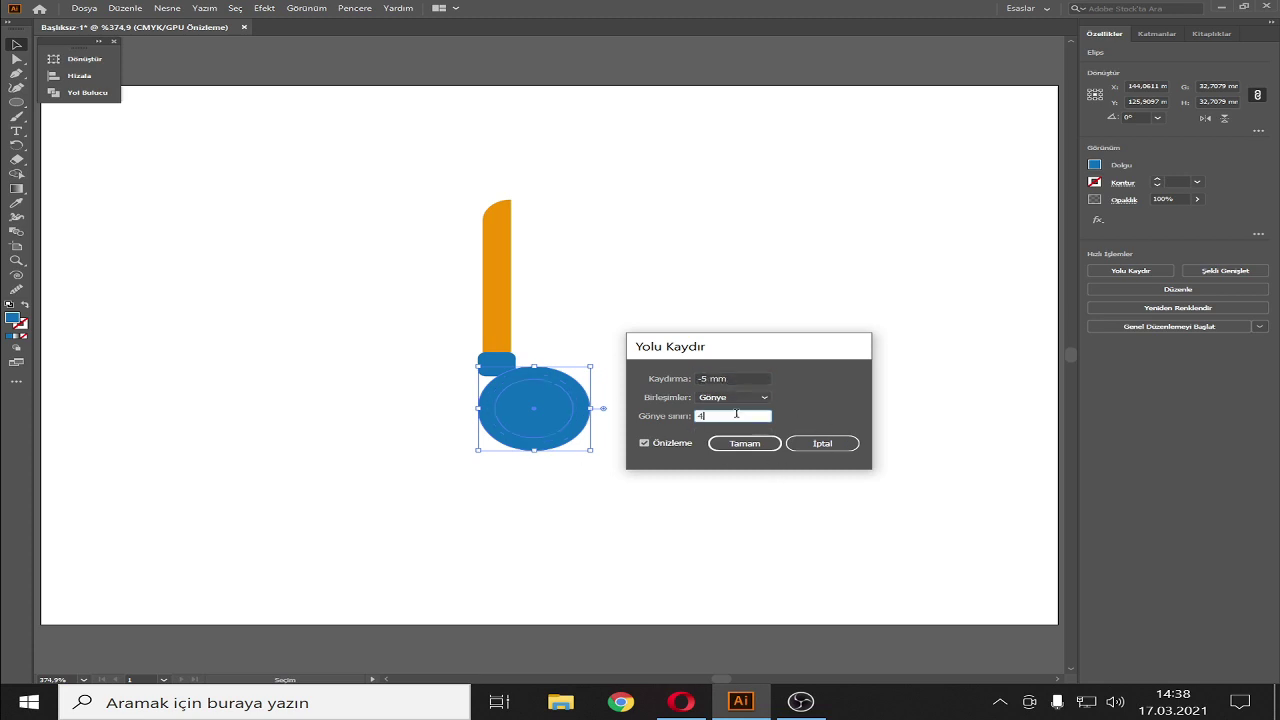
click(708, 377)
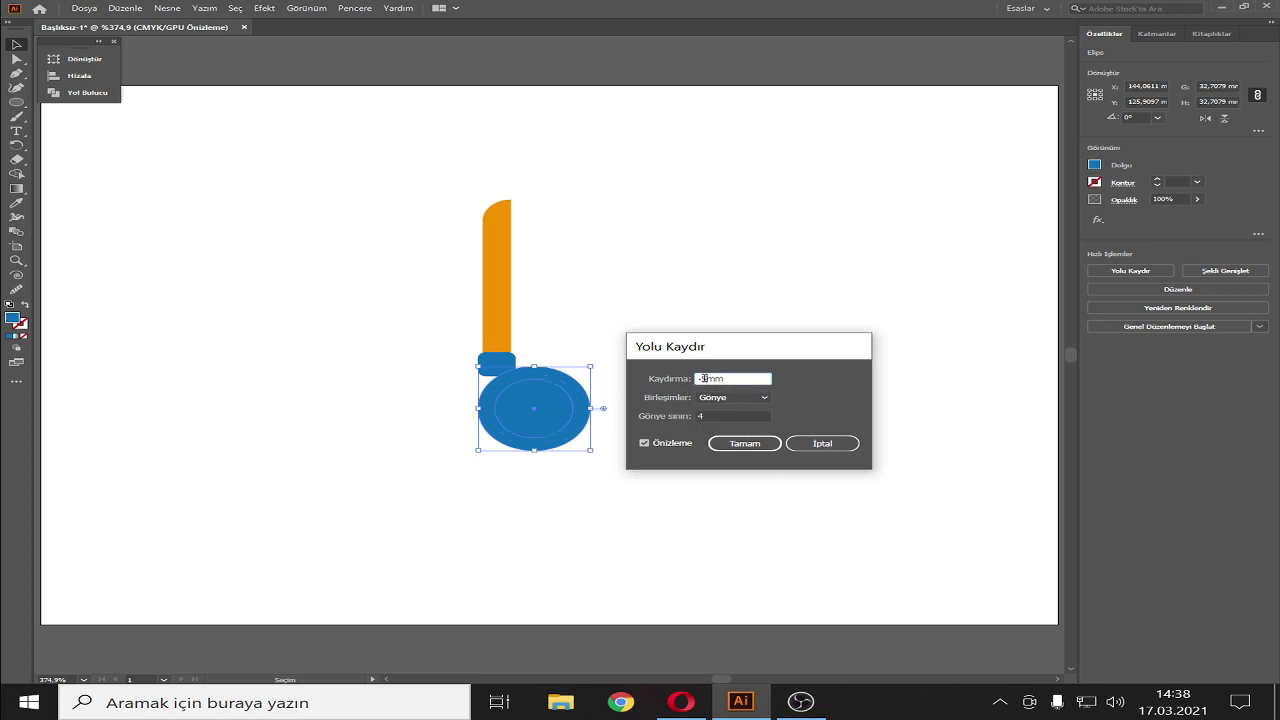
text(-7)
click(739, 416)
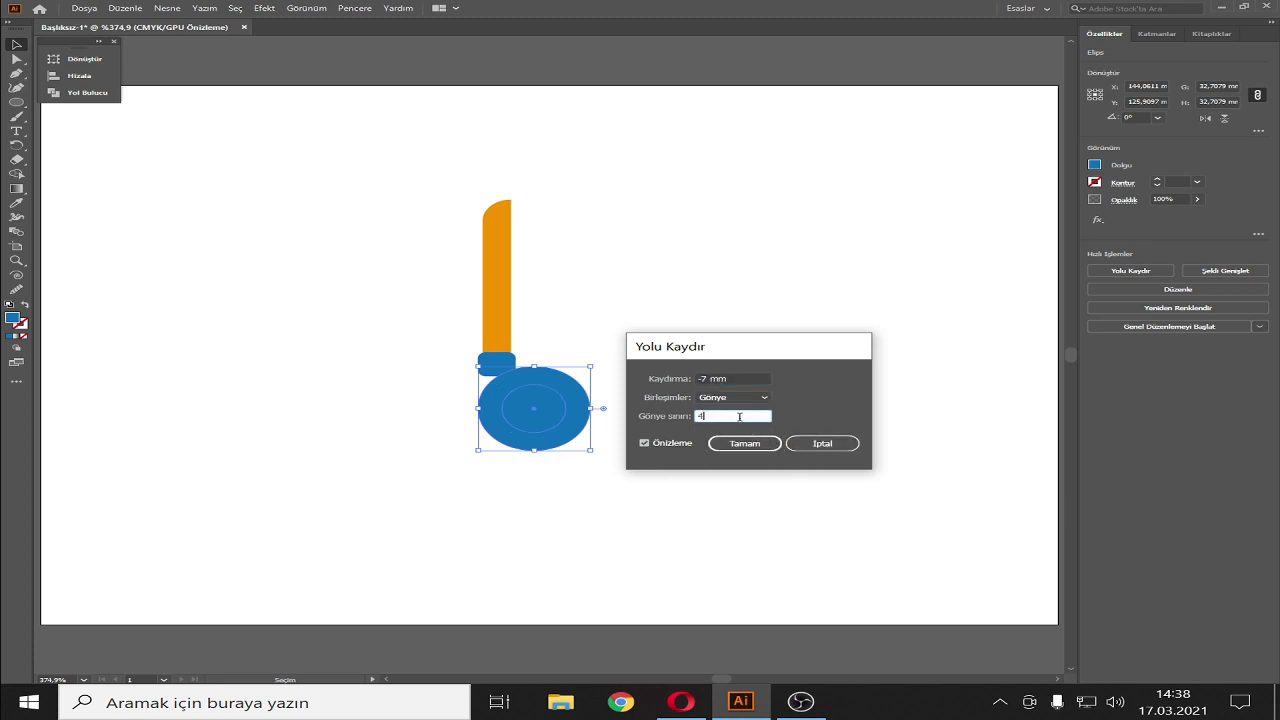
click(756, 445)
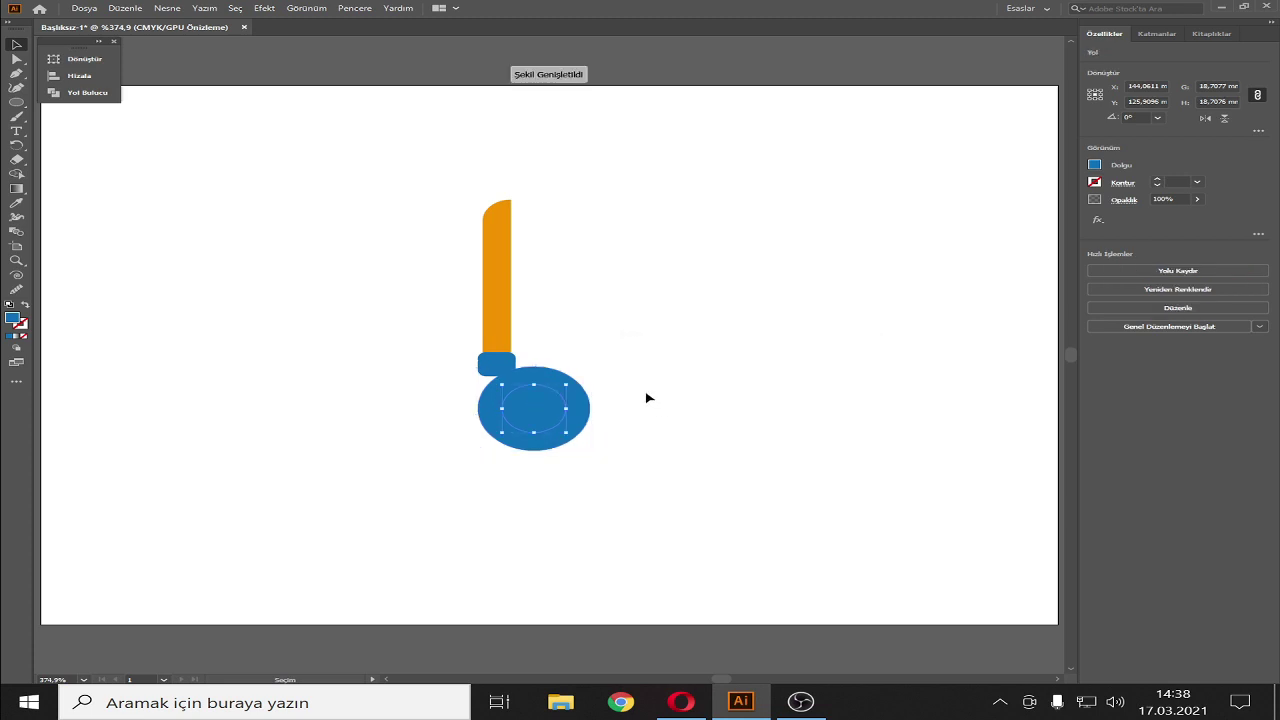
Step: Cut the inner ellipse out of the outer one with Pathfinder Minus Front, leaving a ring
shift+click(579, 398)
click(87, 92)
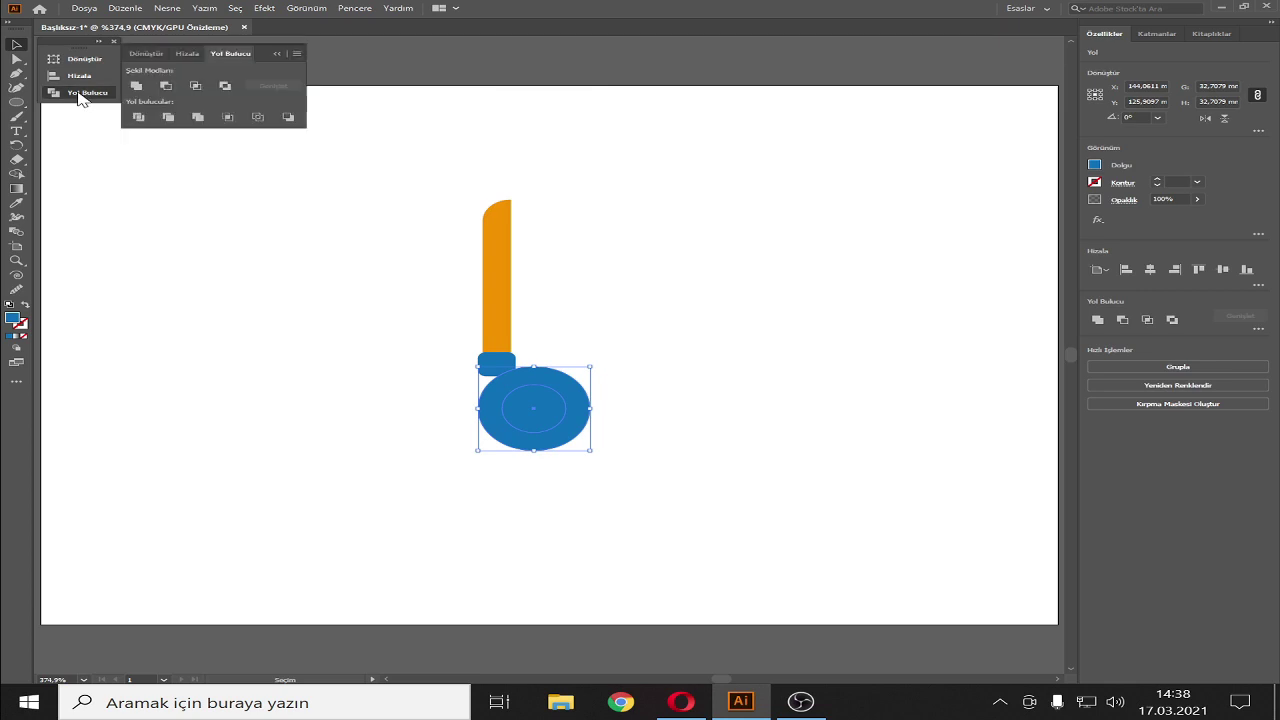
click(166, 88)
click(766, 390)
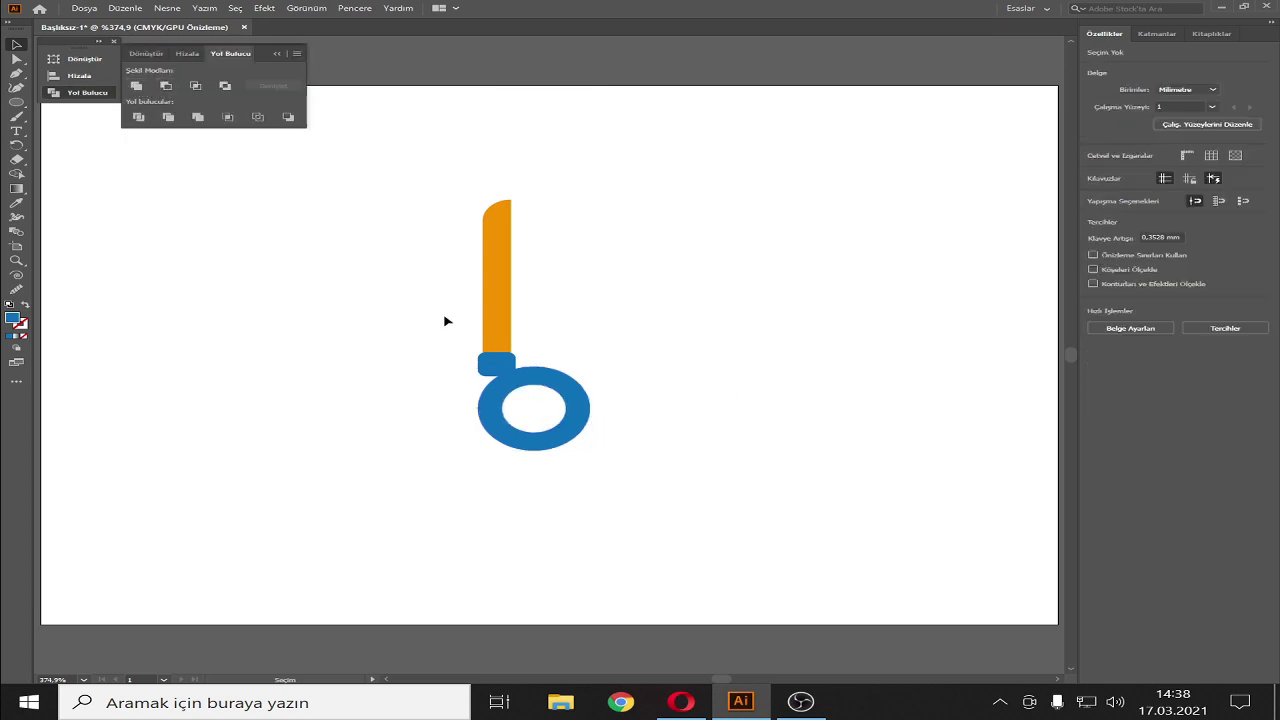
click(278, 54)
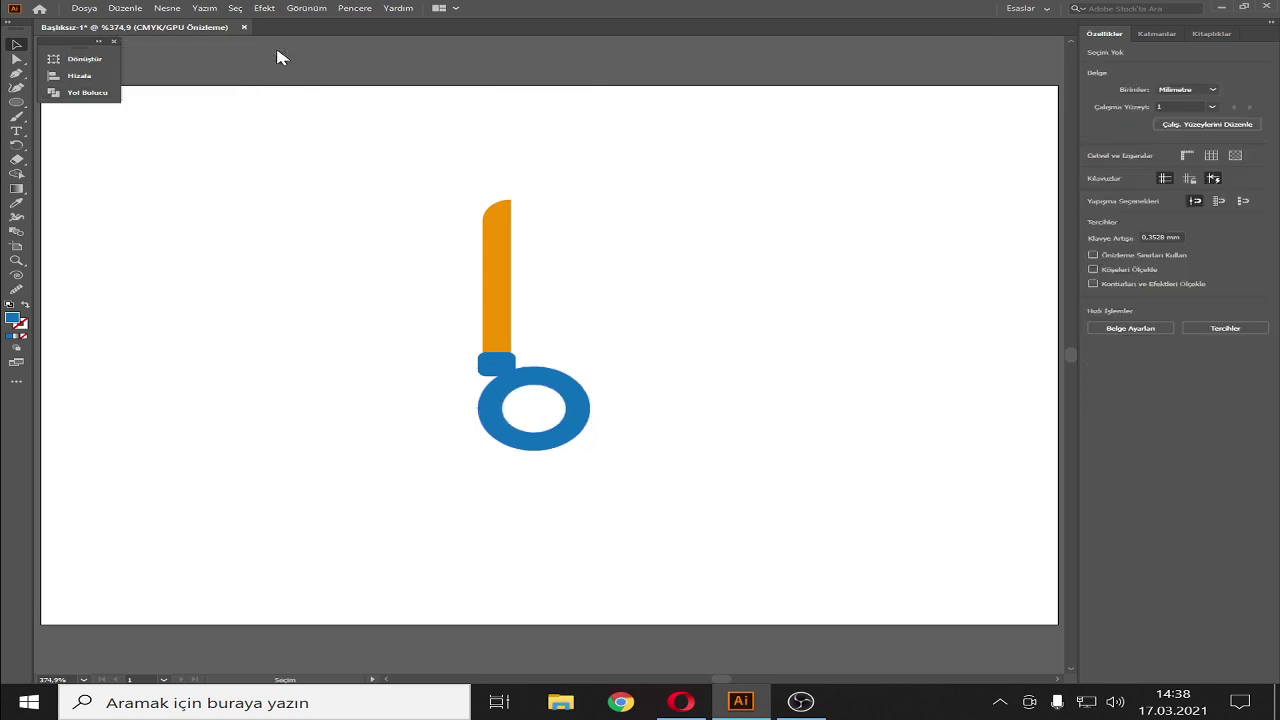
Step: Draw a Pen-tool shape filling the corner gap between the blue connector and ring
click(575, 385)
click(534, 408)
click(488, 404)
click(381, 287)
key(p)
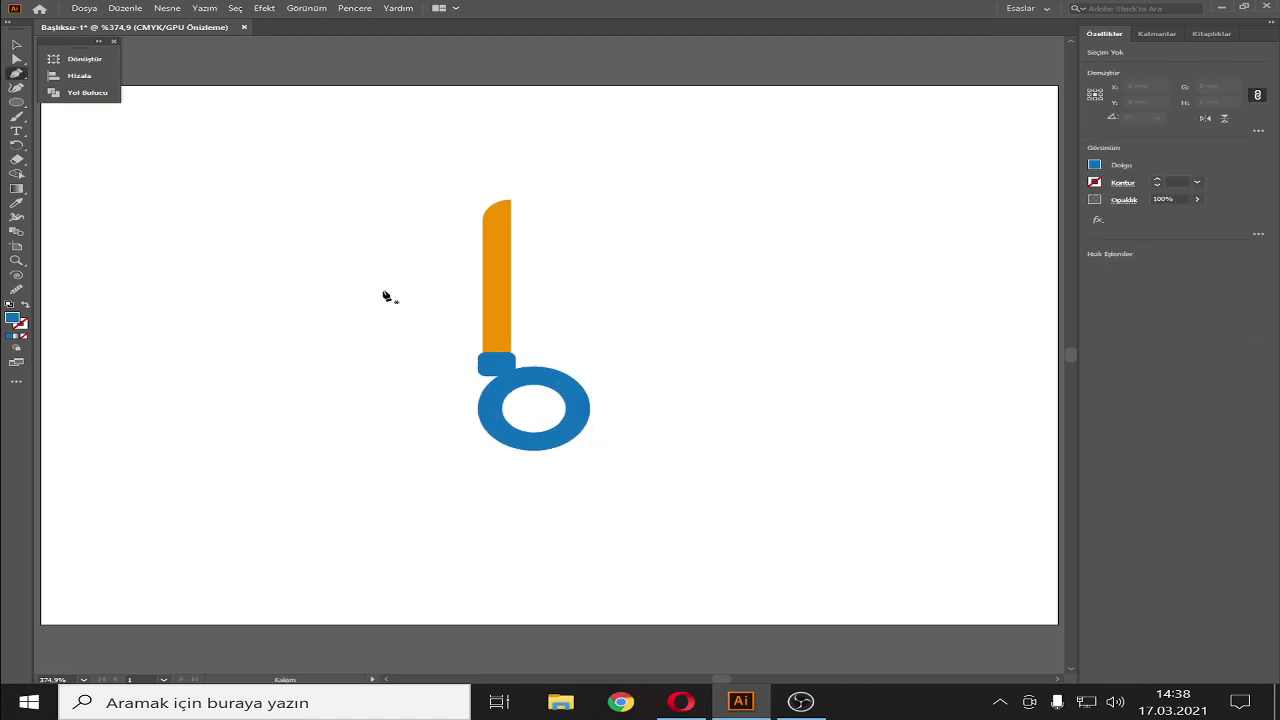
click(479, 411)
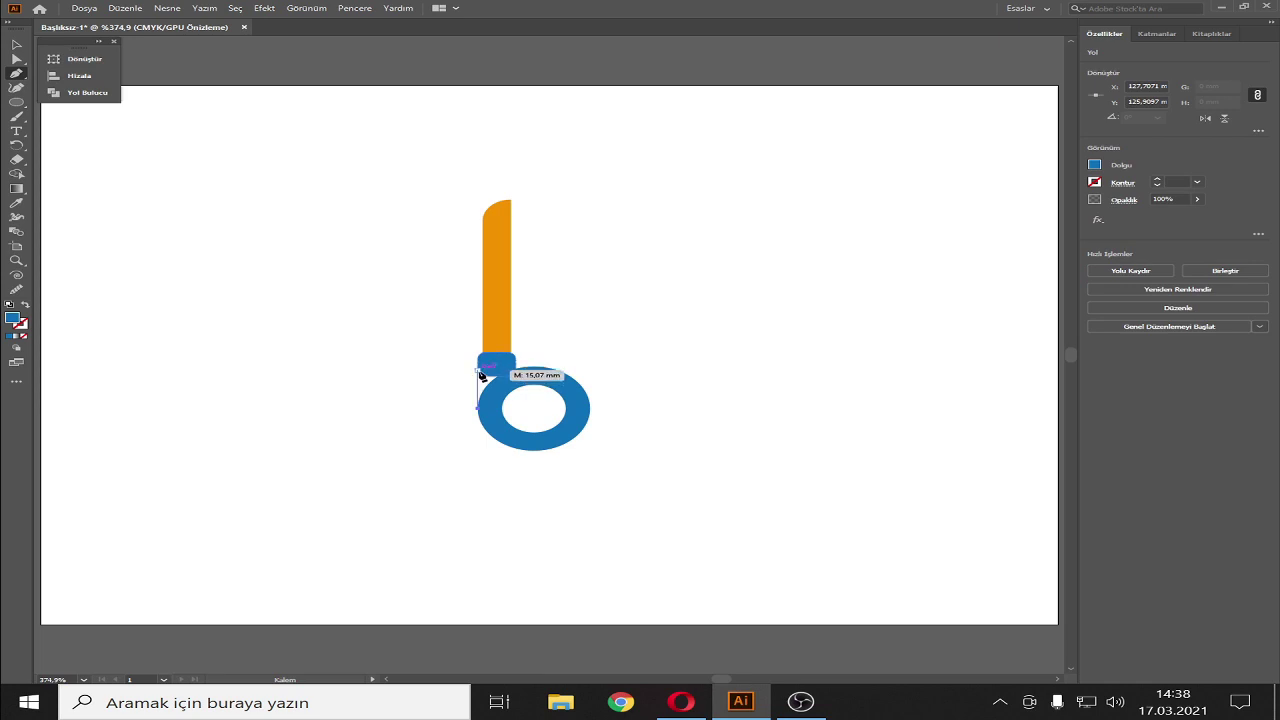
click(480, 373)
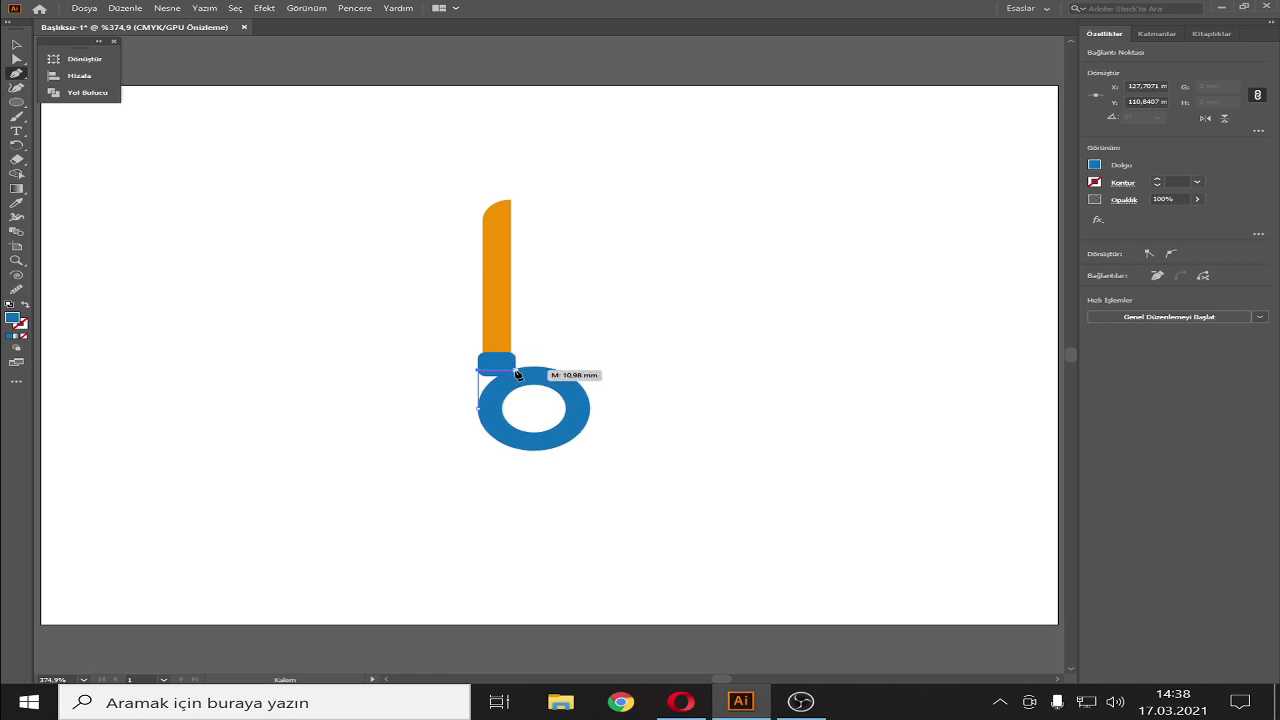
click(517, 374)
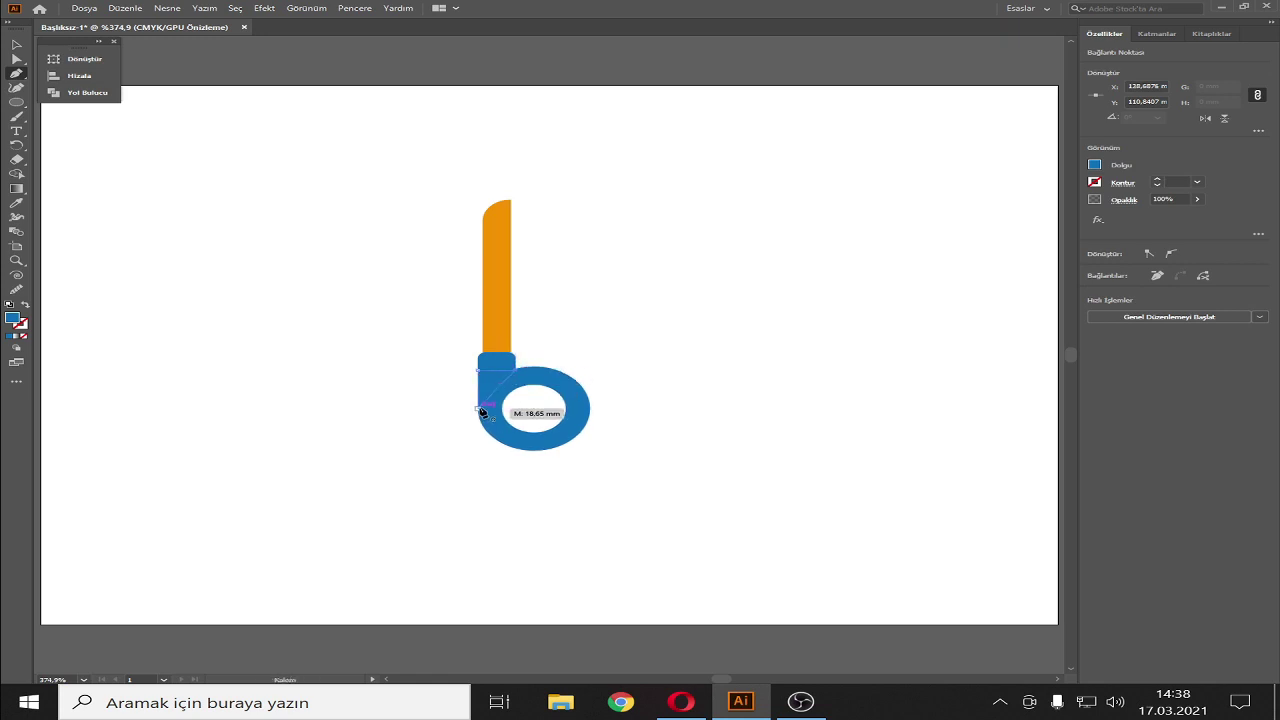
click(476, 408)
Step: Unite the corner shape and the ring into one blue shape with Pathfinder
click(16, 45)
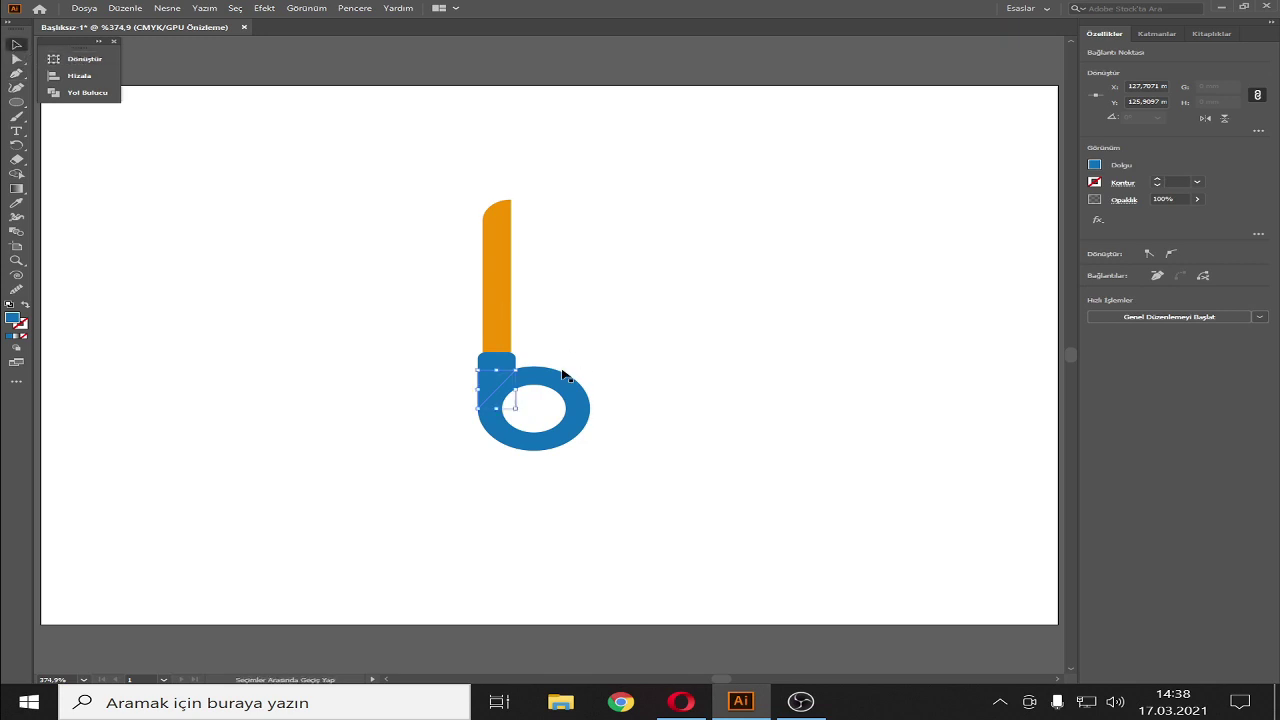
shift+click(576, 387)
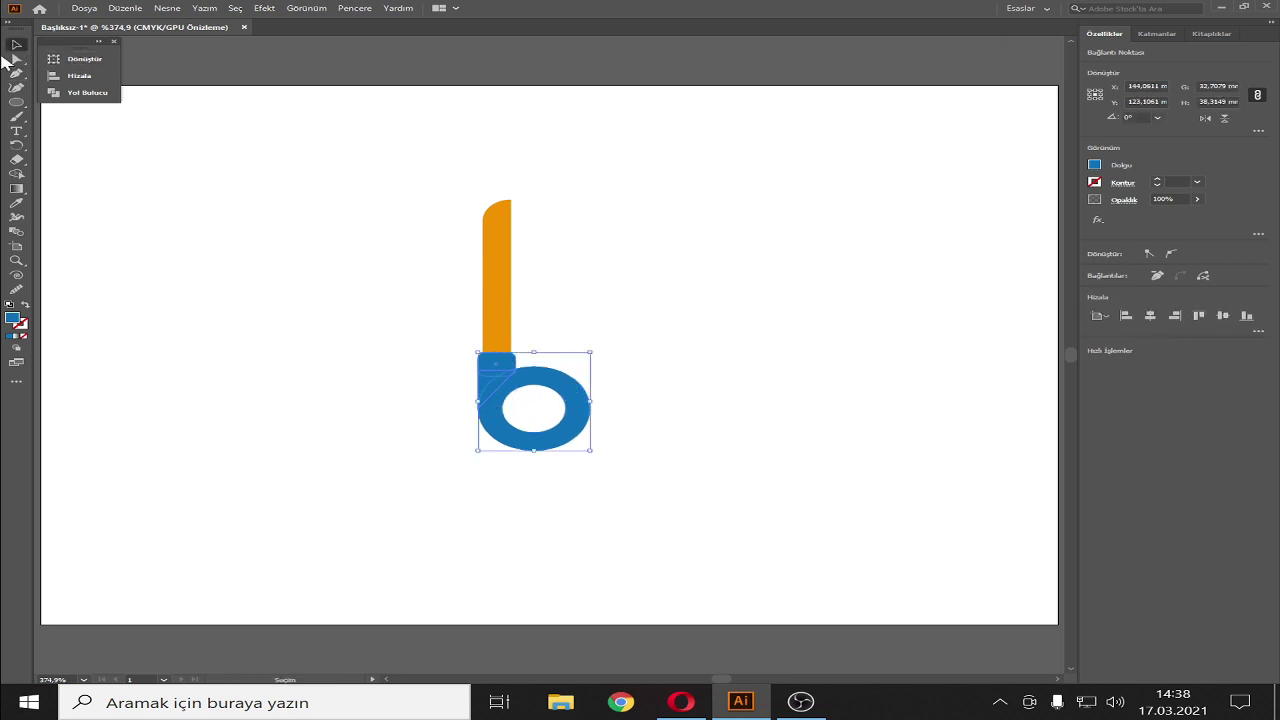
click(85, 92)
click(136, 86)
click(626, 266)
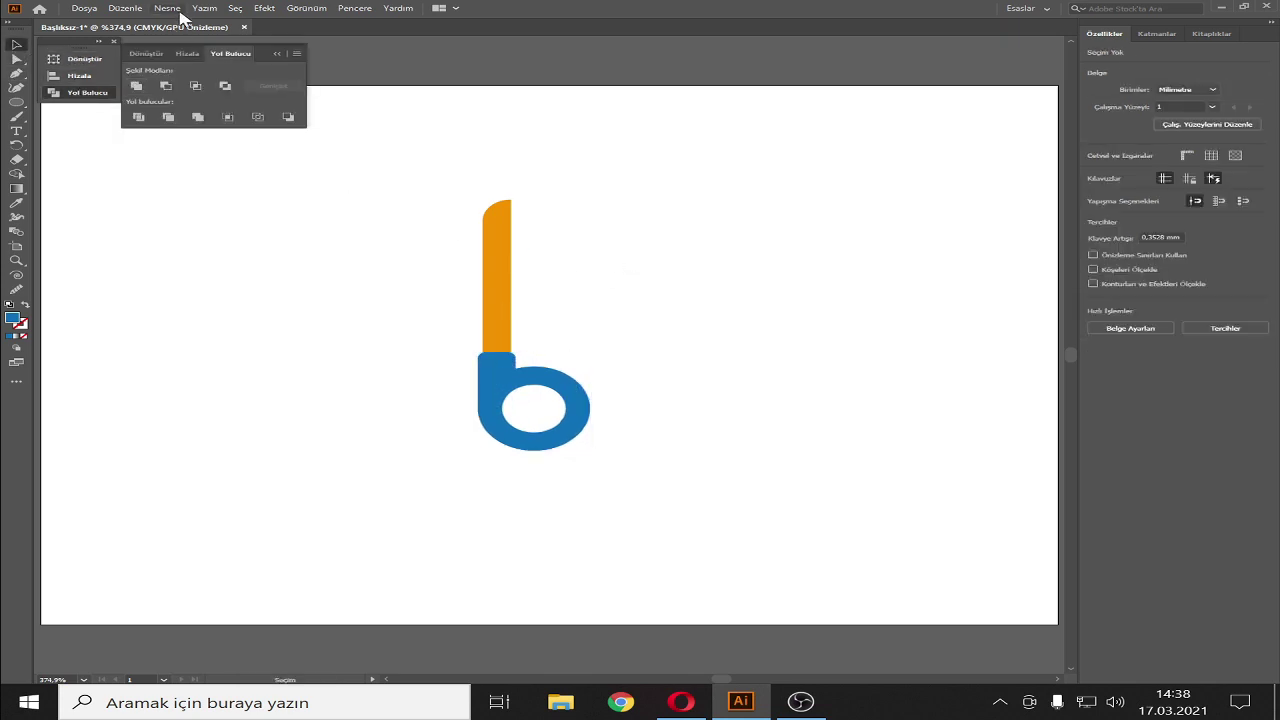
click(276, 53)
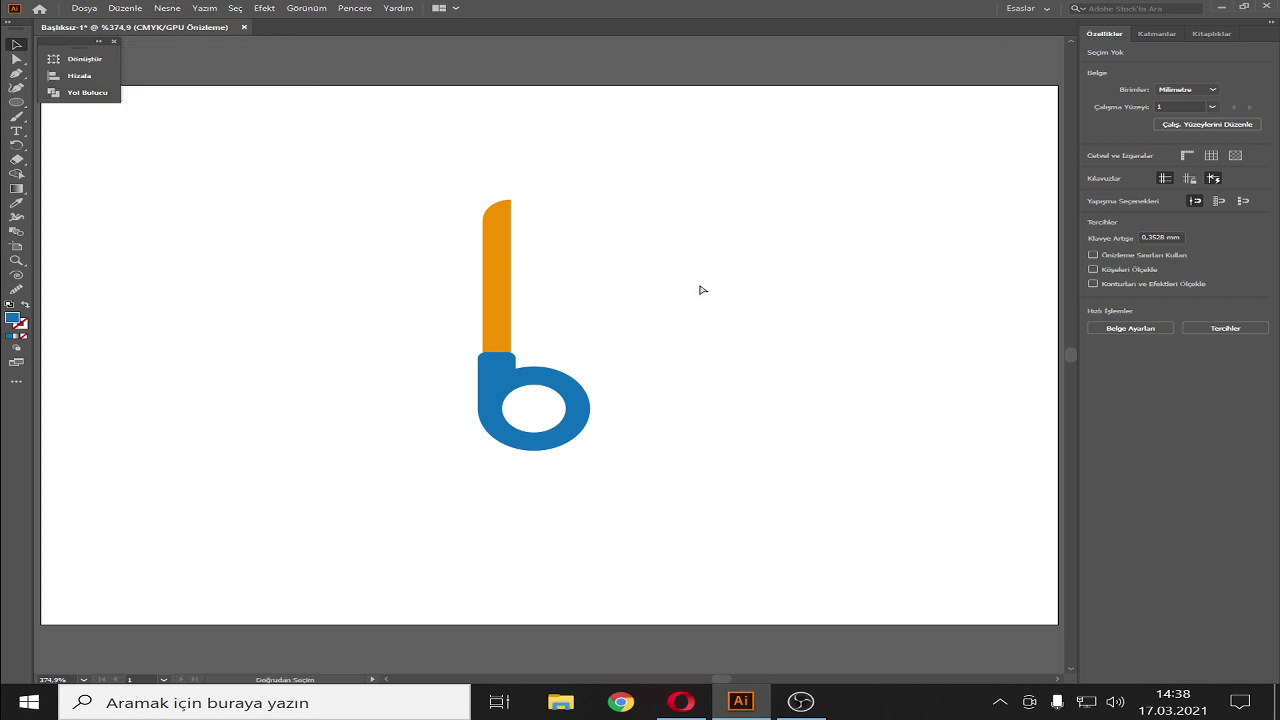
Step: Zoom out and select the orange blade together with its blue handle
key(ctrl+0)
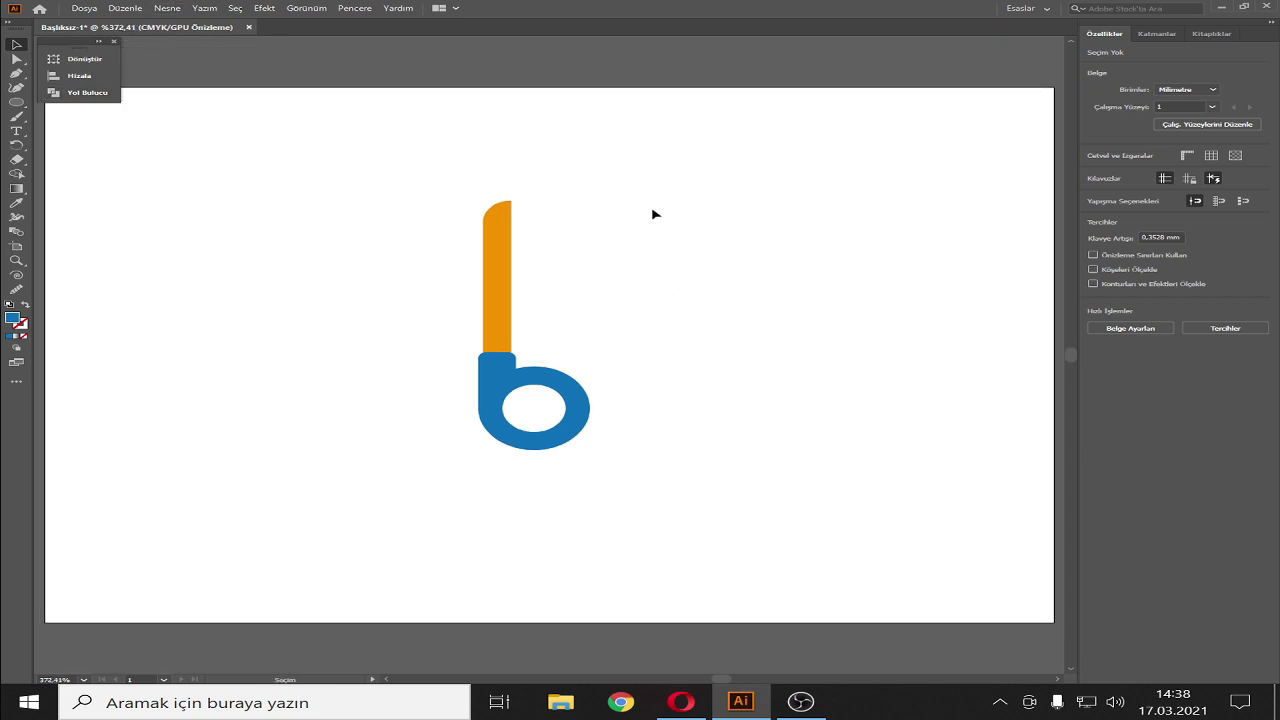
drag(643, 169, 414, 452)
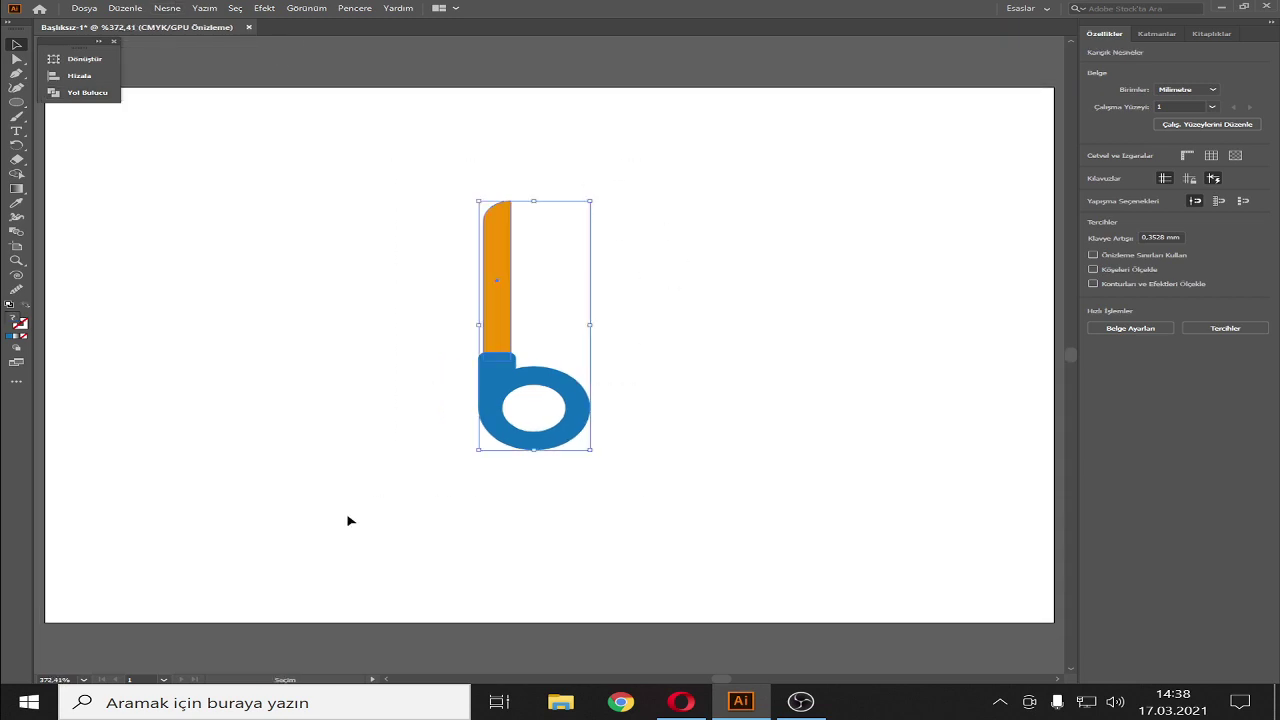
click(634, 314)
Step: Duplicate the blade and handle, mirror the copy, and rotate it to 135° across the first blade
drag(512, 314, 354, 314)
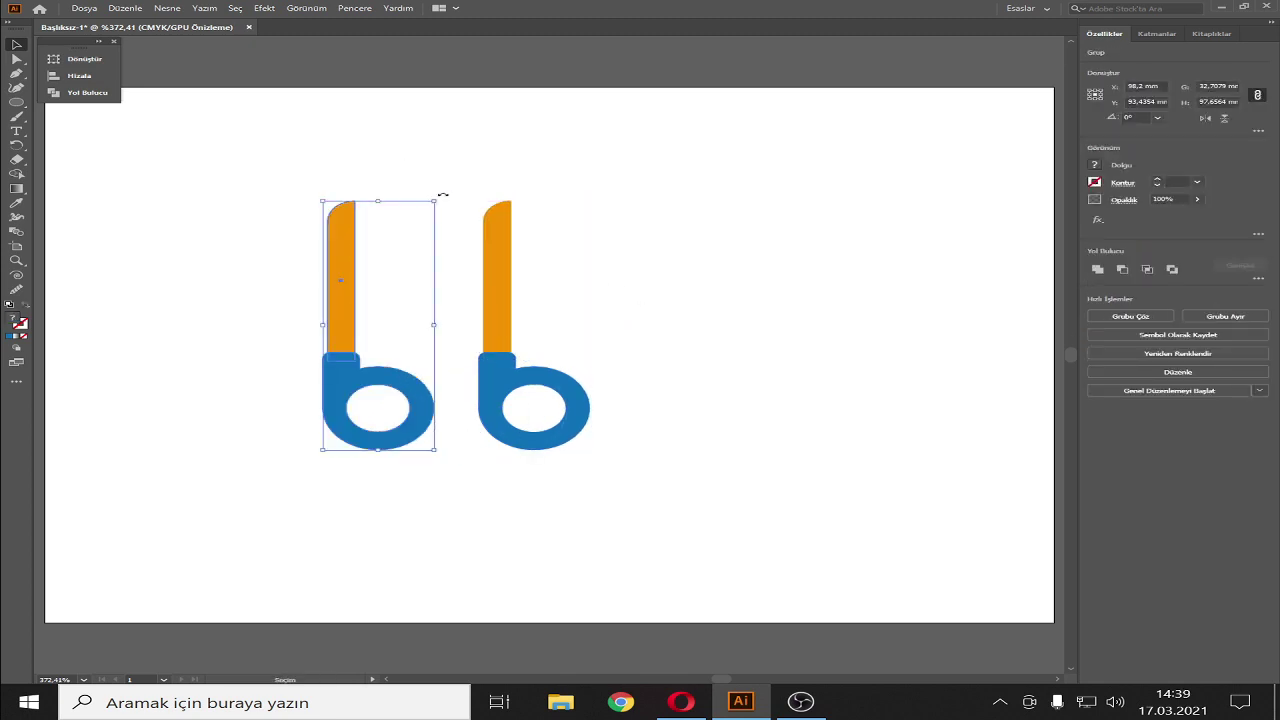
click(1205, 118)
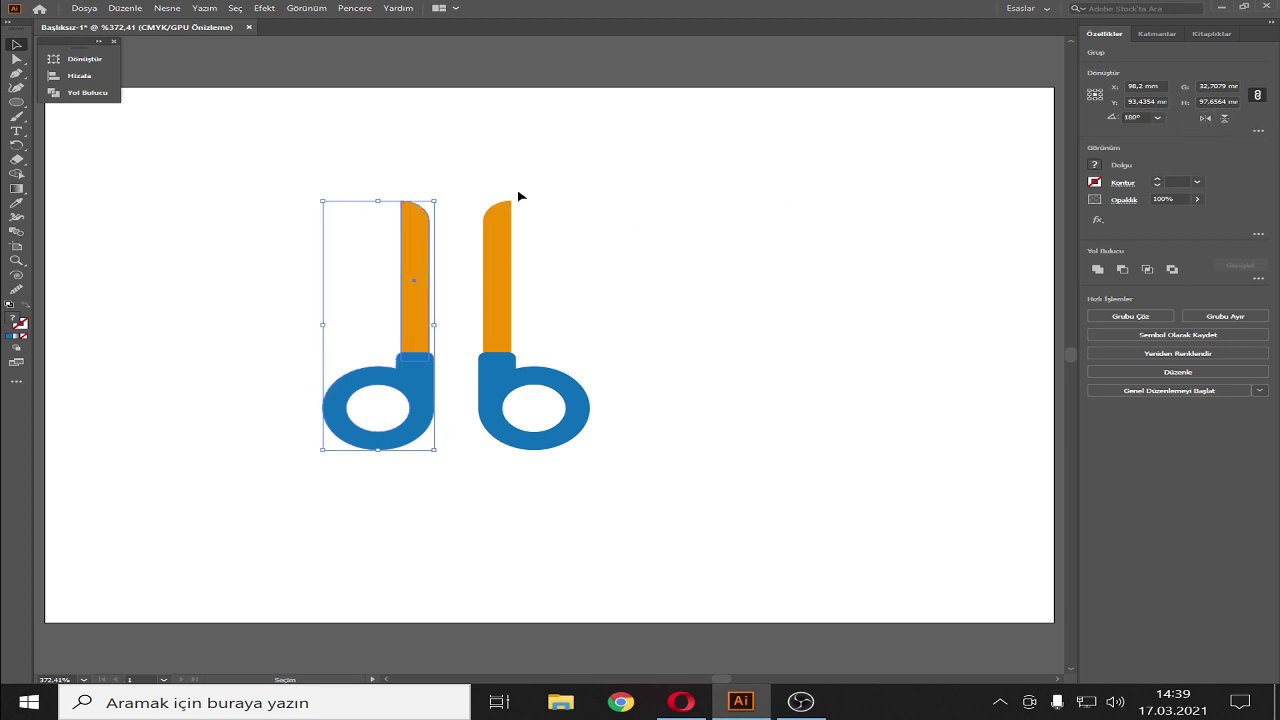
drag(441, 195, 566, 281)
drag(430, 350, 446, 333)
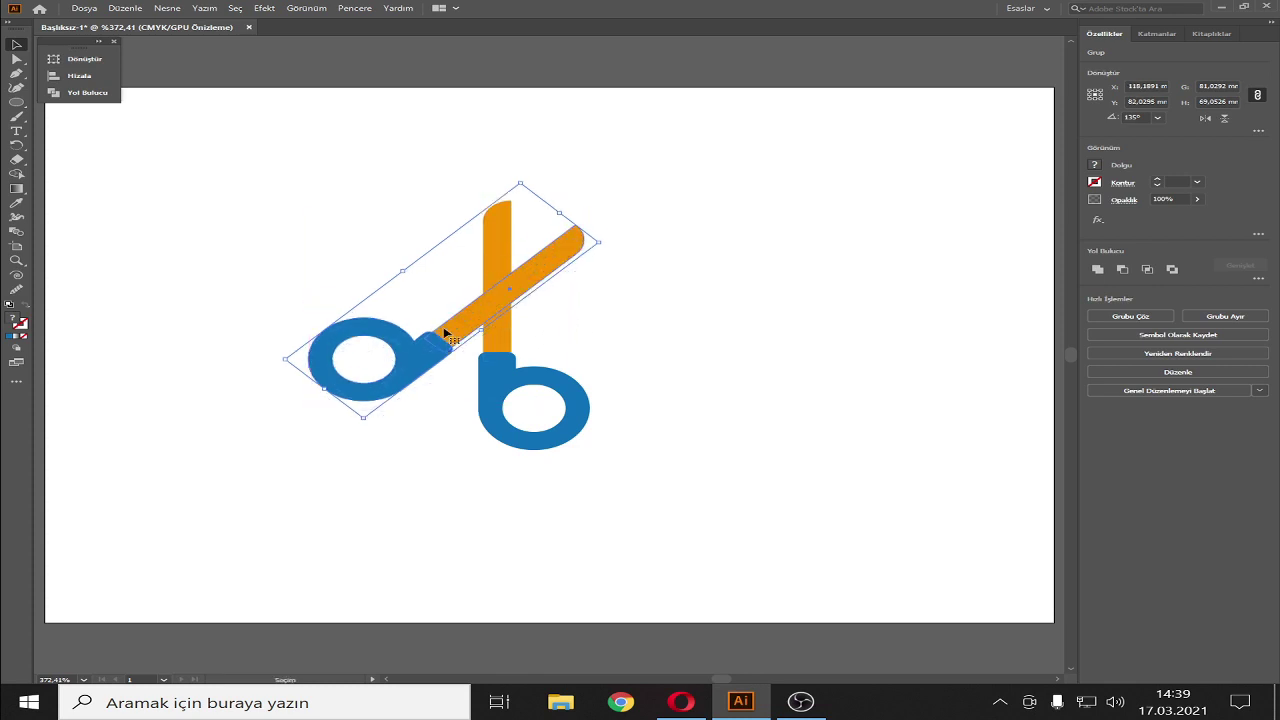
Step: Ungroup the copied blade and its handle
click(655, 309)
click(526, 288)
right_click(547, 266)
click(590, 392)
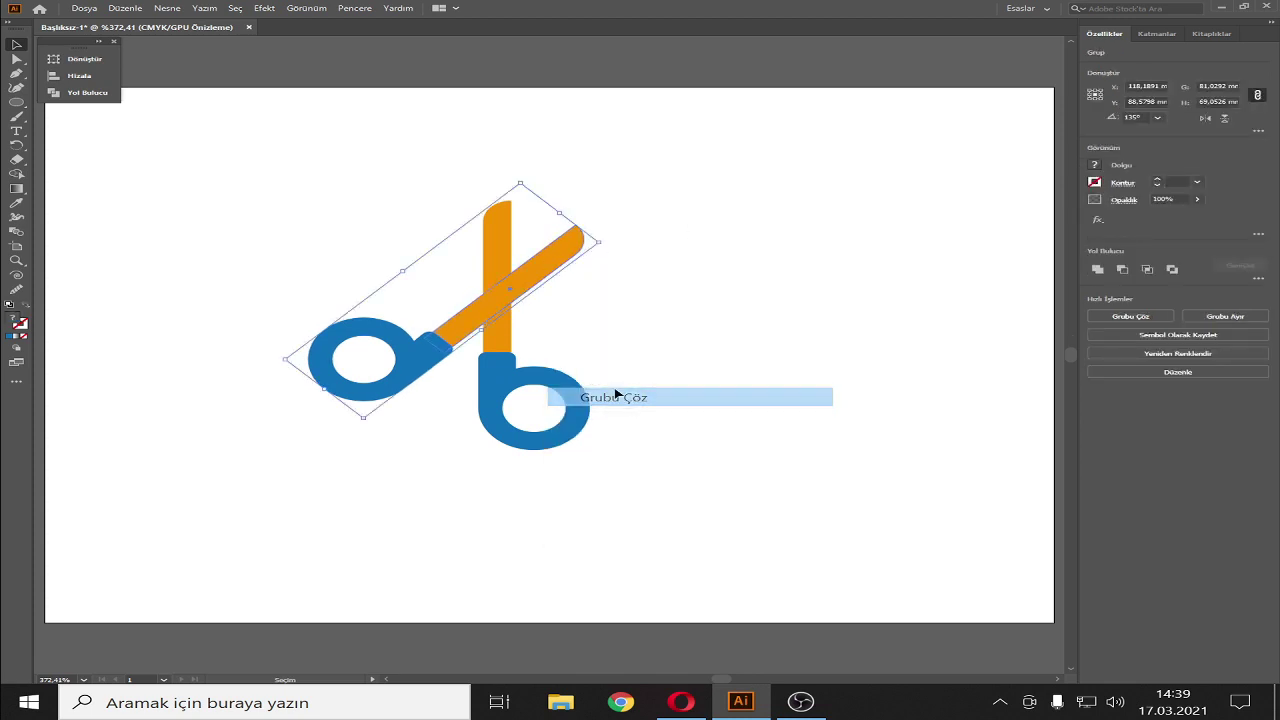
Step: Give the crossing blade a lighter orange fill
click(551, 257)
click(1094, 164)
click(1072, 212)
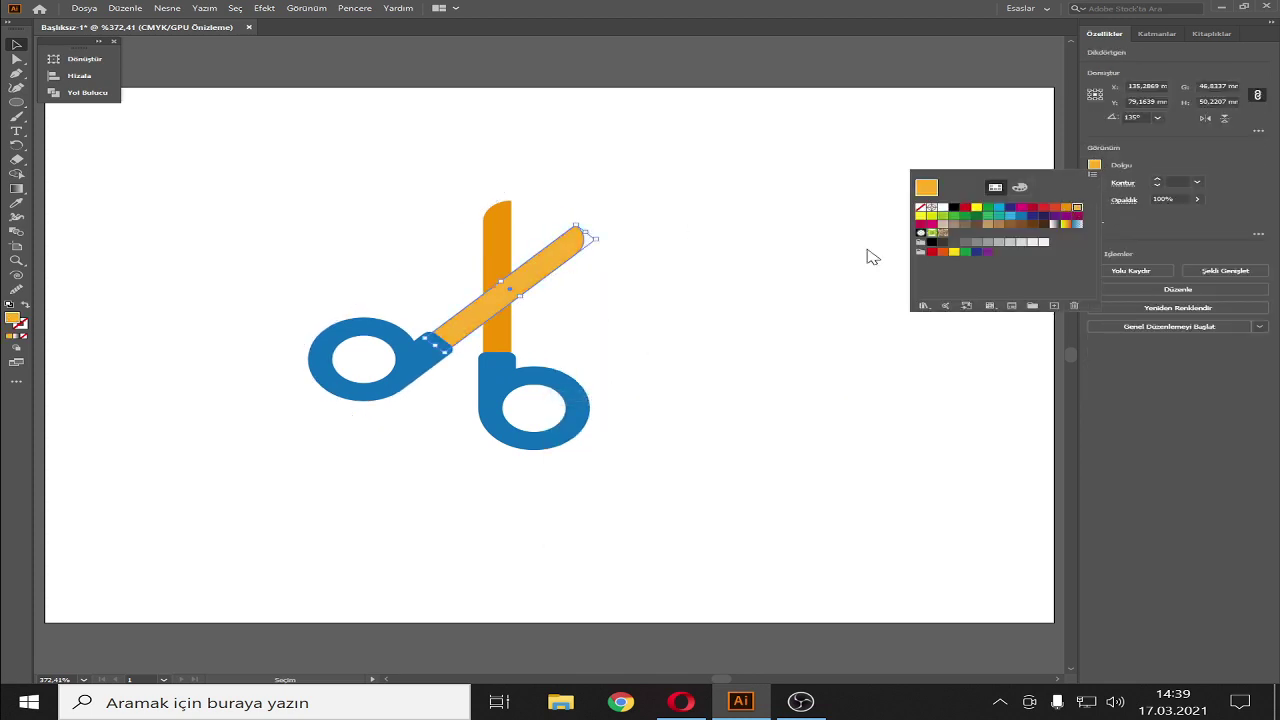
click(754, 195)
Step: Group the light-orange blade with its blue handle and rotate it to about 122.39°
click(557, 271)
shift+click(401, 365)
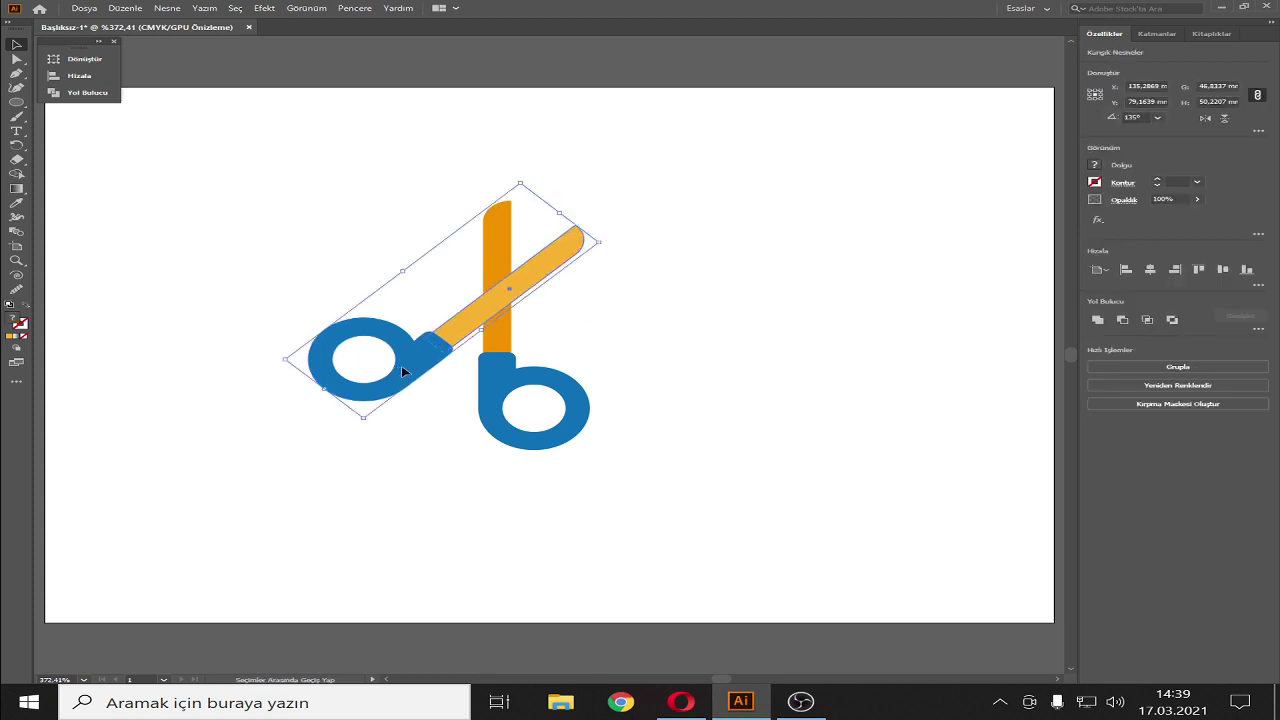
key(a)
key(v)
click(640, 340)
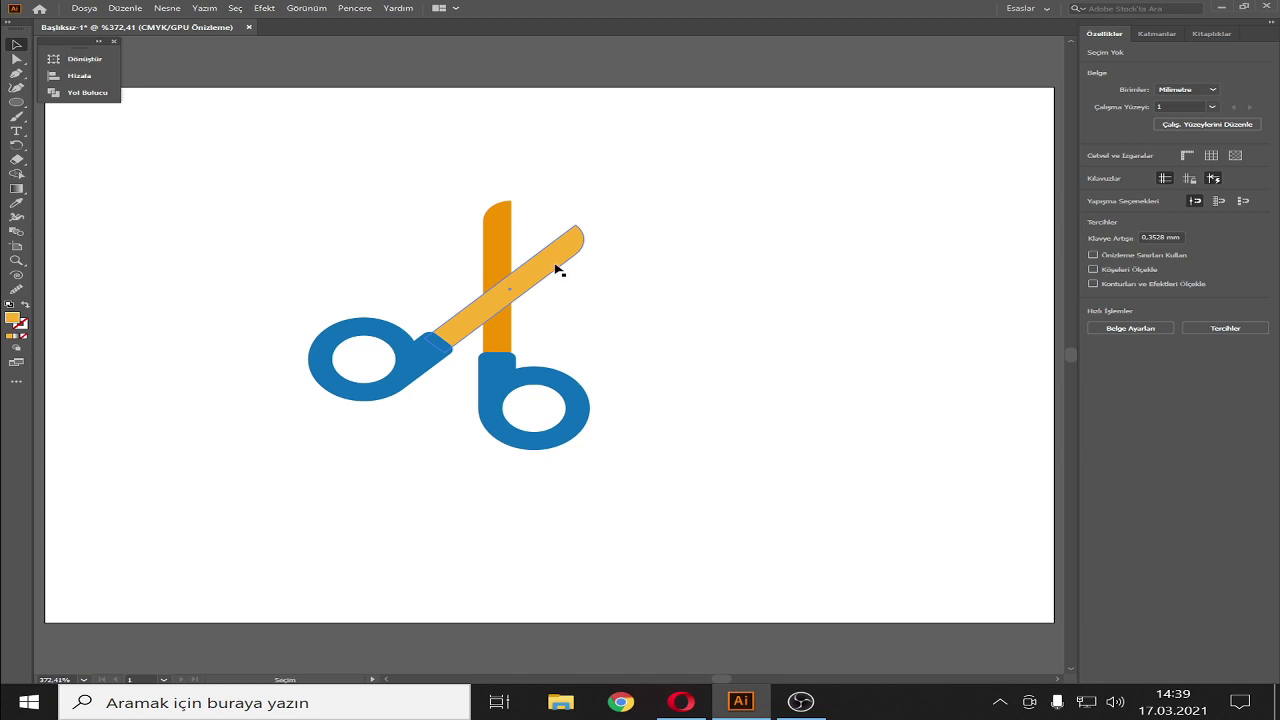
click(557, 271)
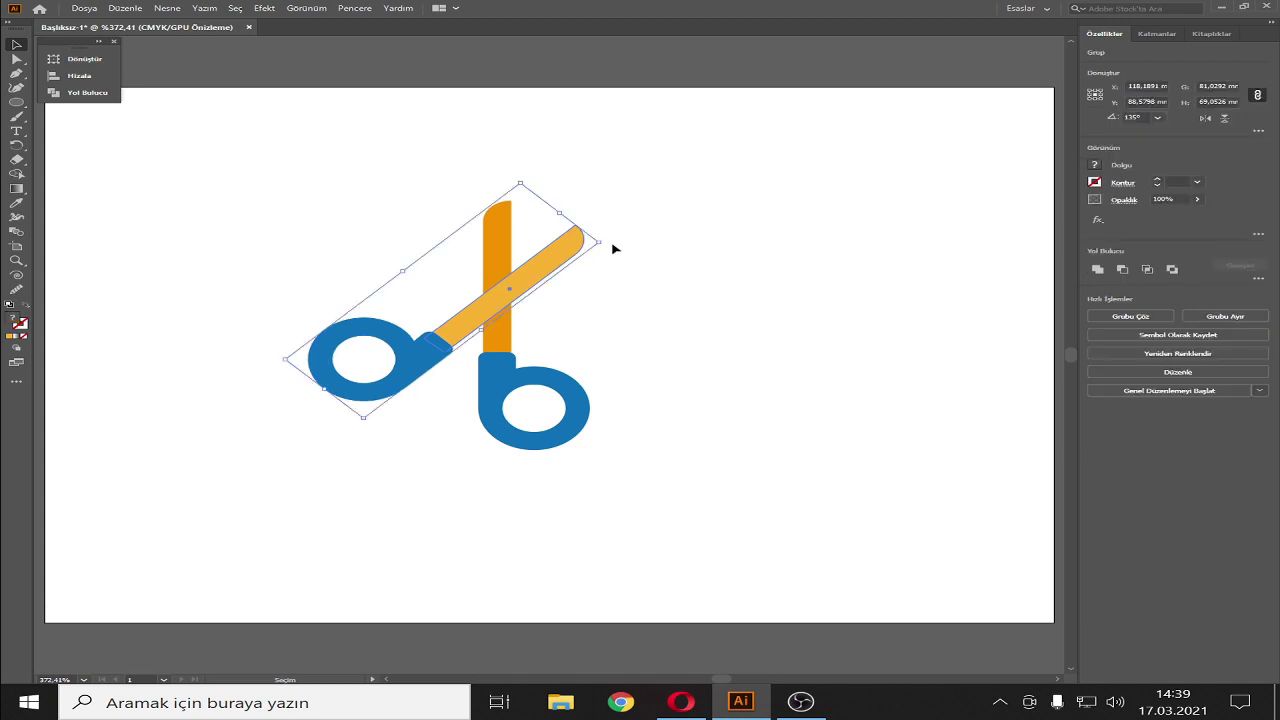
mouse_move(607, 240)
mouse_down()
mouse_move(571, 286)
mouse_move(547, 290)
mouse_up()
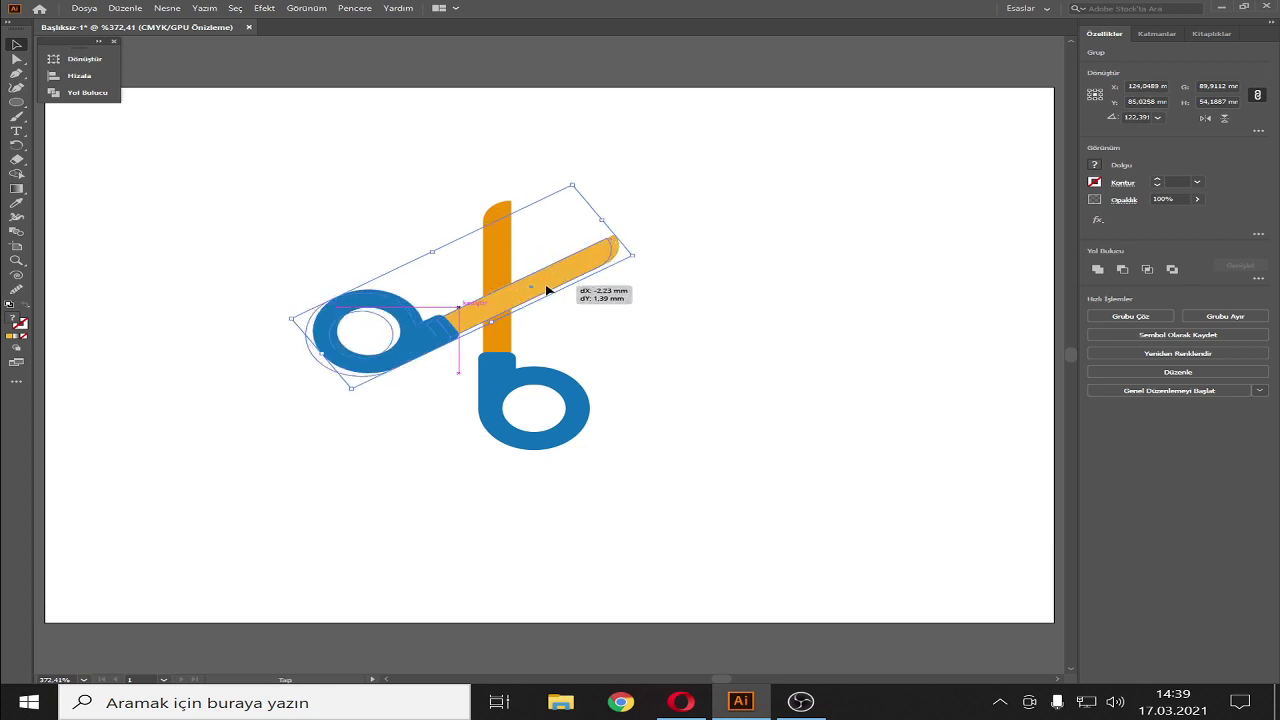
Step: Rotate the light-orange blade-and-handle group further, to about 134°
click(797, 248)
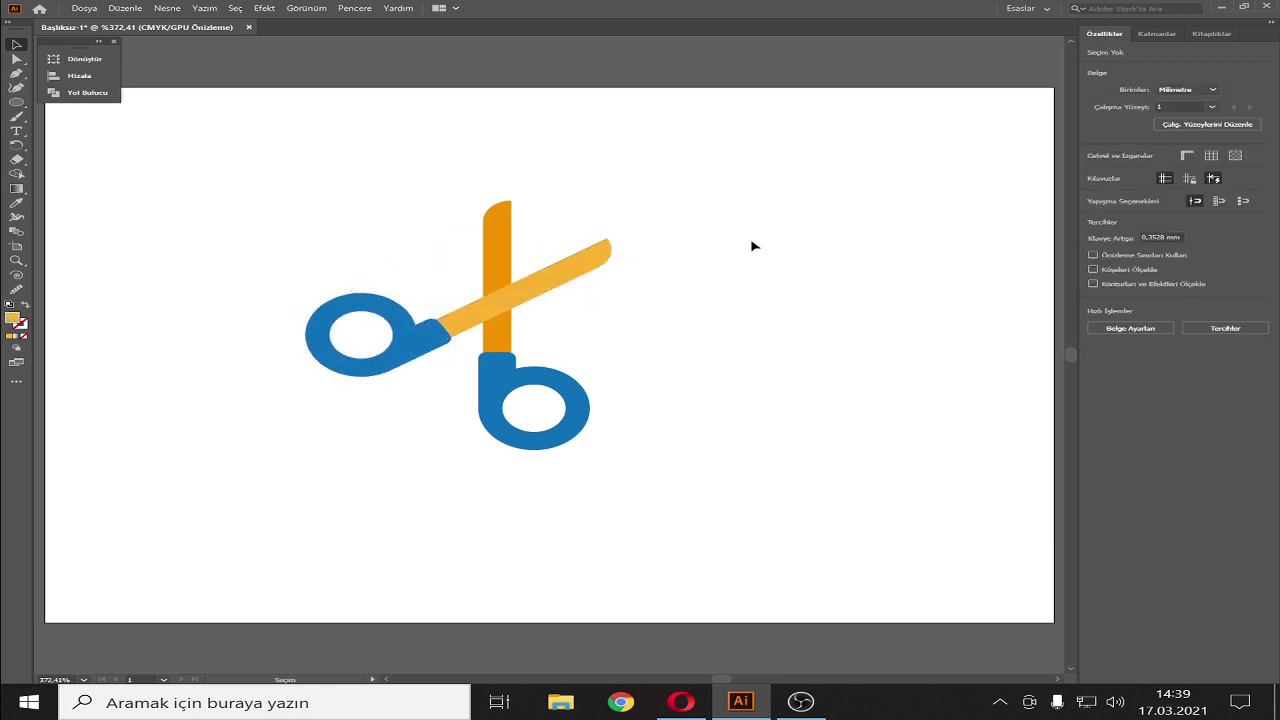
click(614, 257)
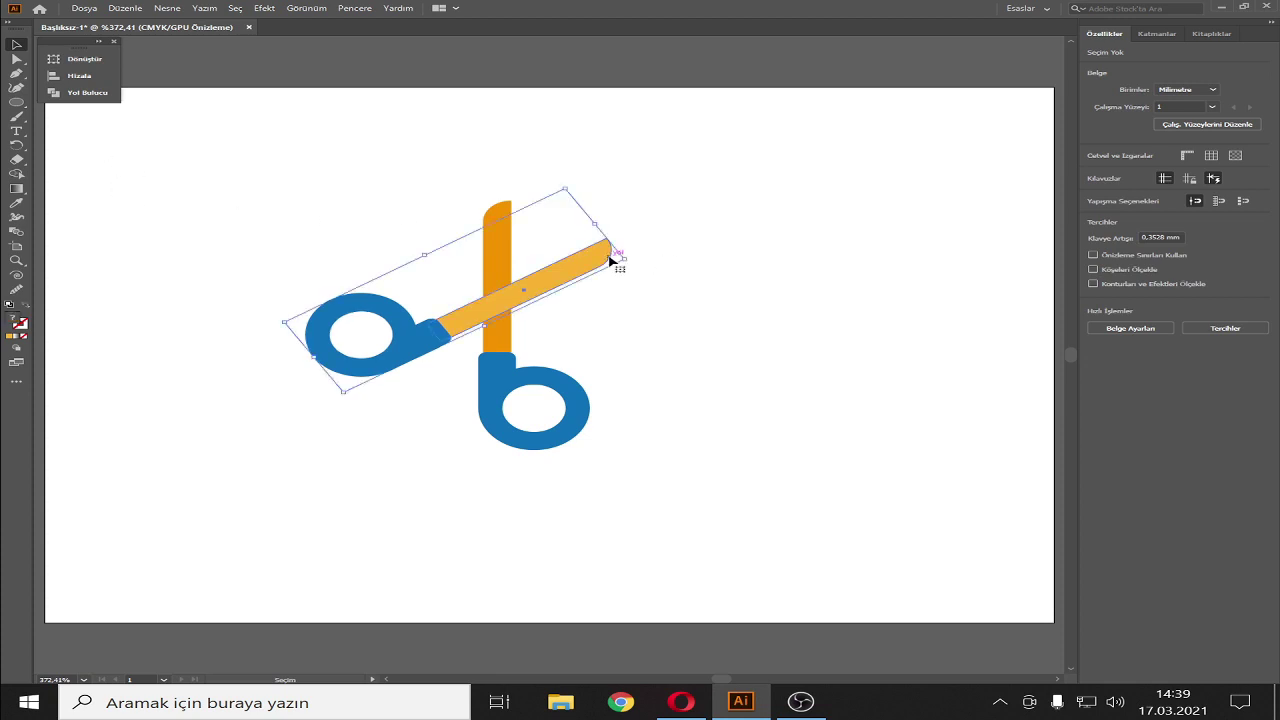
drag(632, 264, 686, 269)
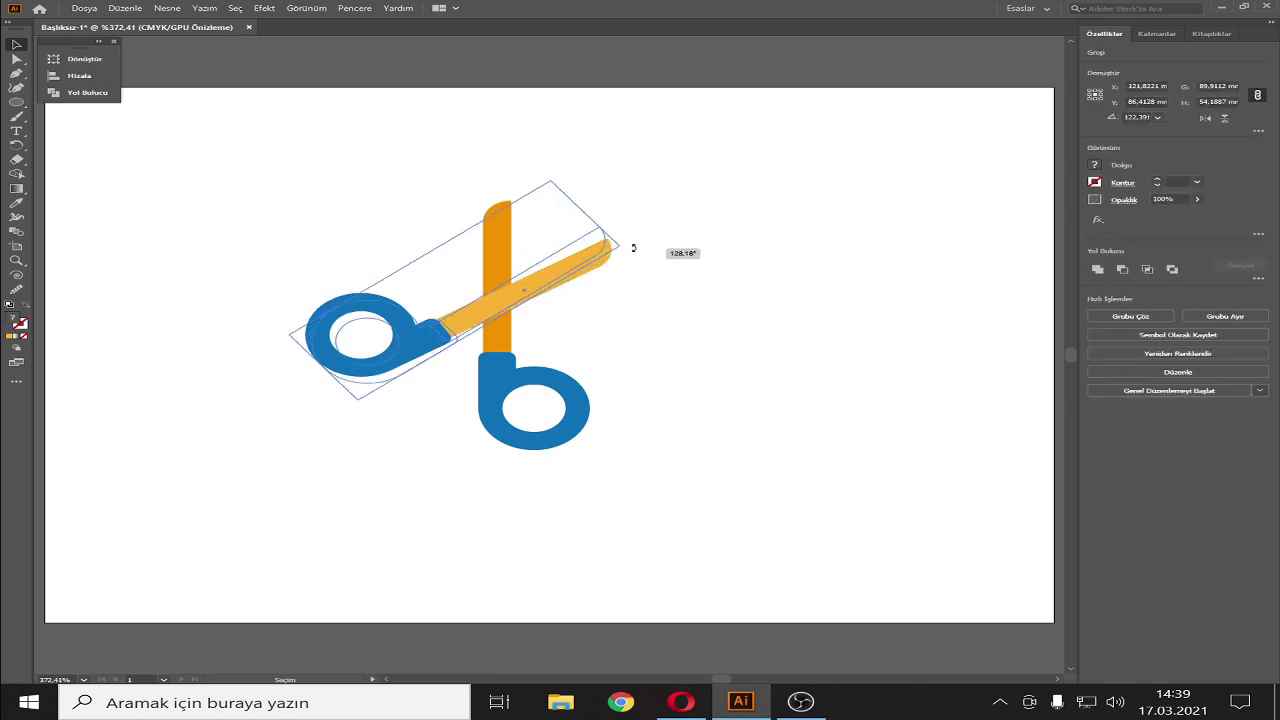
drag(547, 283, 540, 290)
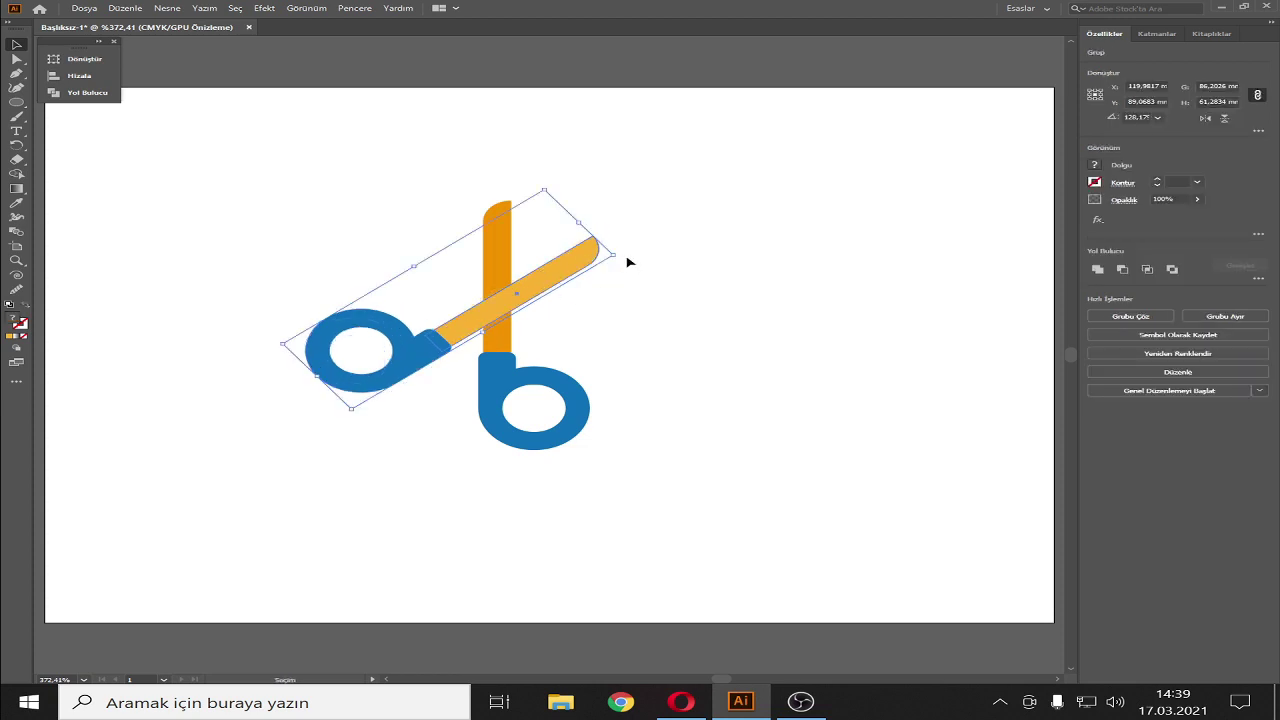
drag(620, 252, 615, 241)
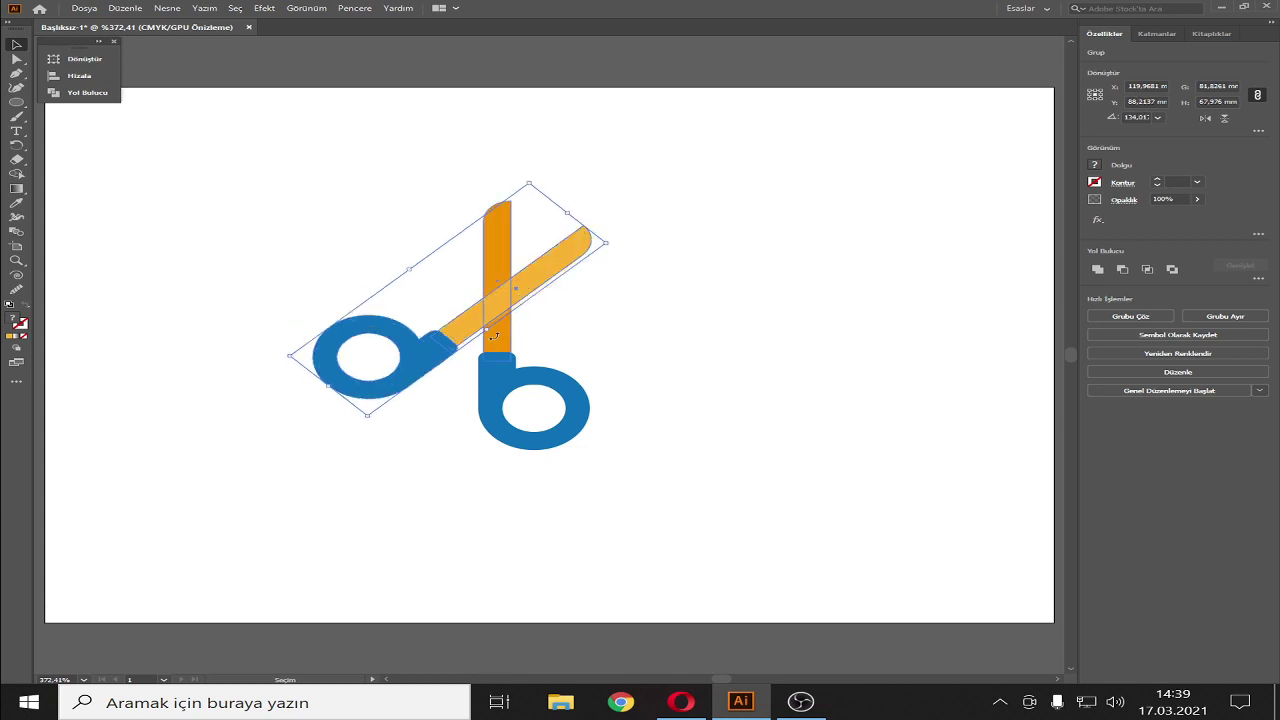
Step: Drag the crossing half into place over the upright orange blade like open scissors
drag(426, 366, 438, 367)
mouse_move(450, 372)
mouse_down()
mouse_move(435, 351)
mouse_move(450, 363)
mouse_move(447, 350)
mouse_move(431, 353)
mouse_up()
click(651, 343)
click(643, 300)
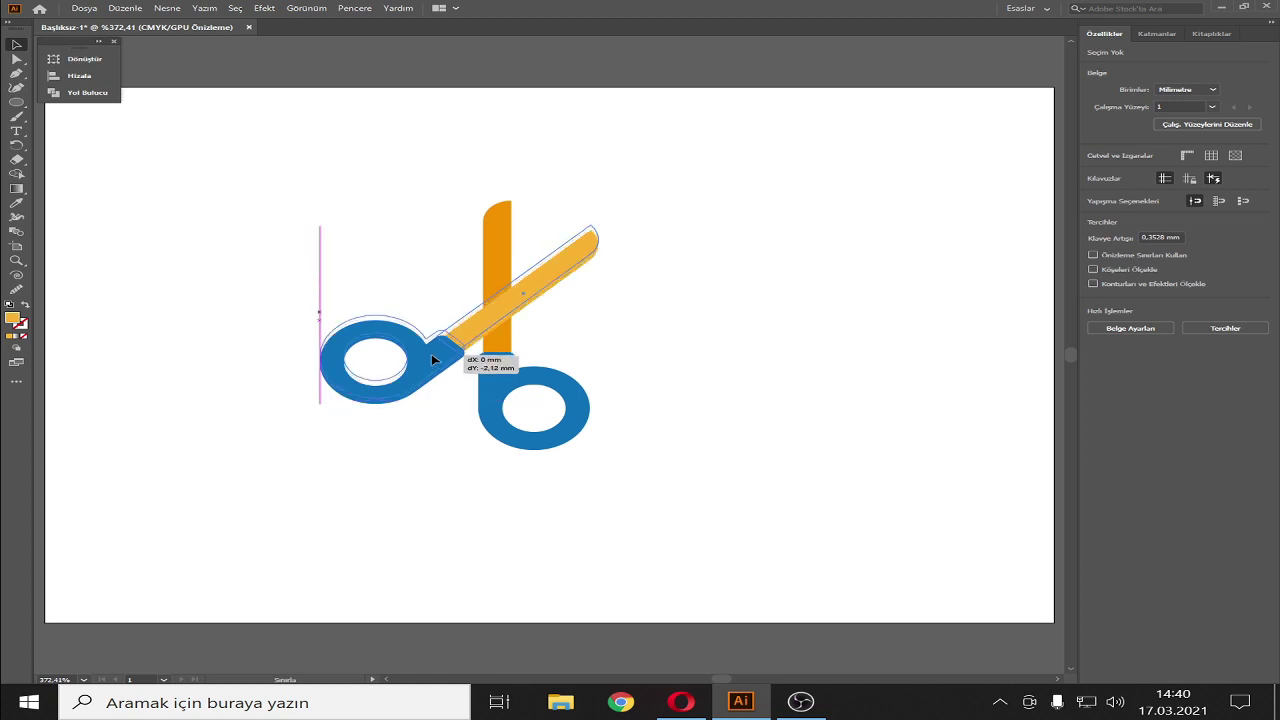
click(652, 315)
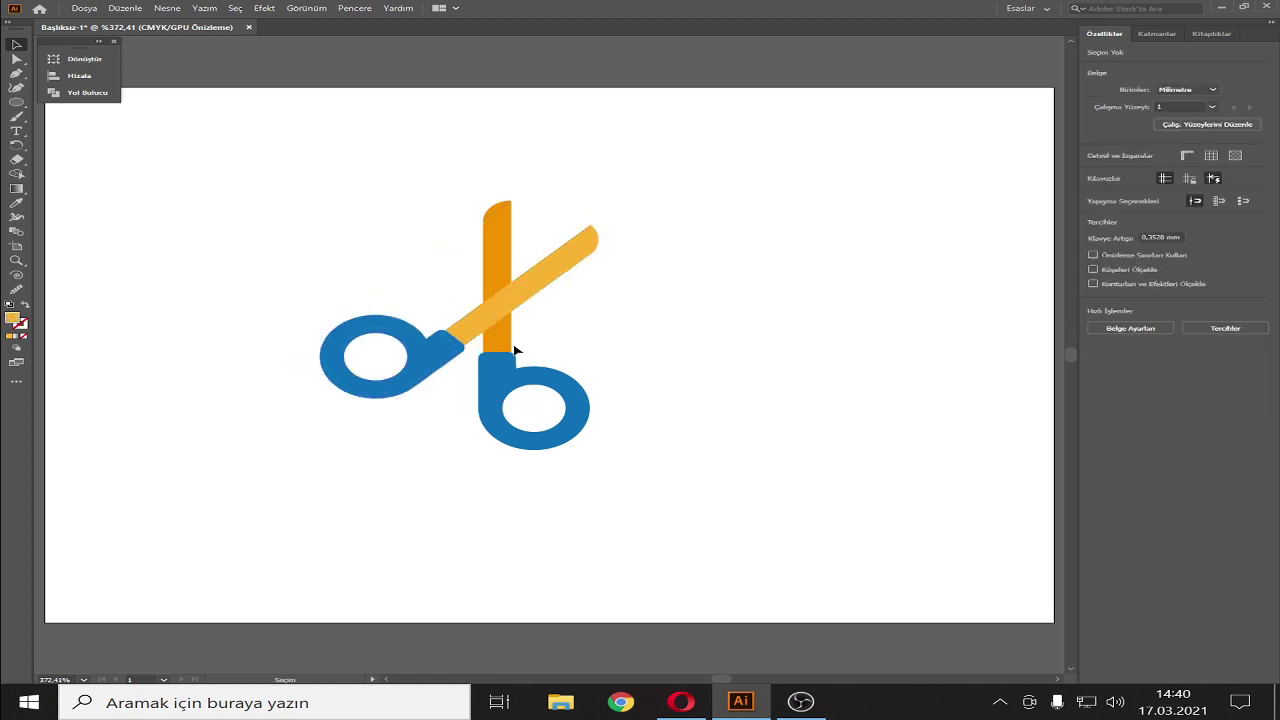
mouse_move(446, 359)
mouse_down()
mouse_move(440, 345)
mouse_move(452, 348)
mouse_move(401, 356)
mouse_up()
click(722, 326)
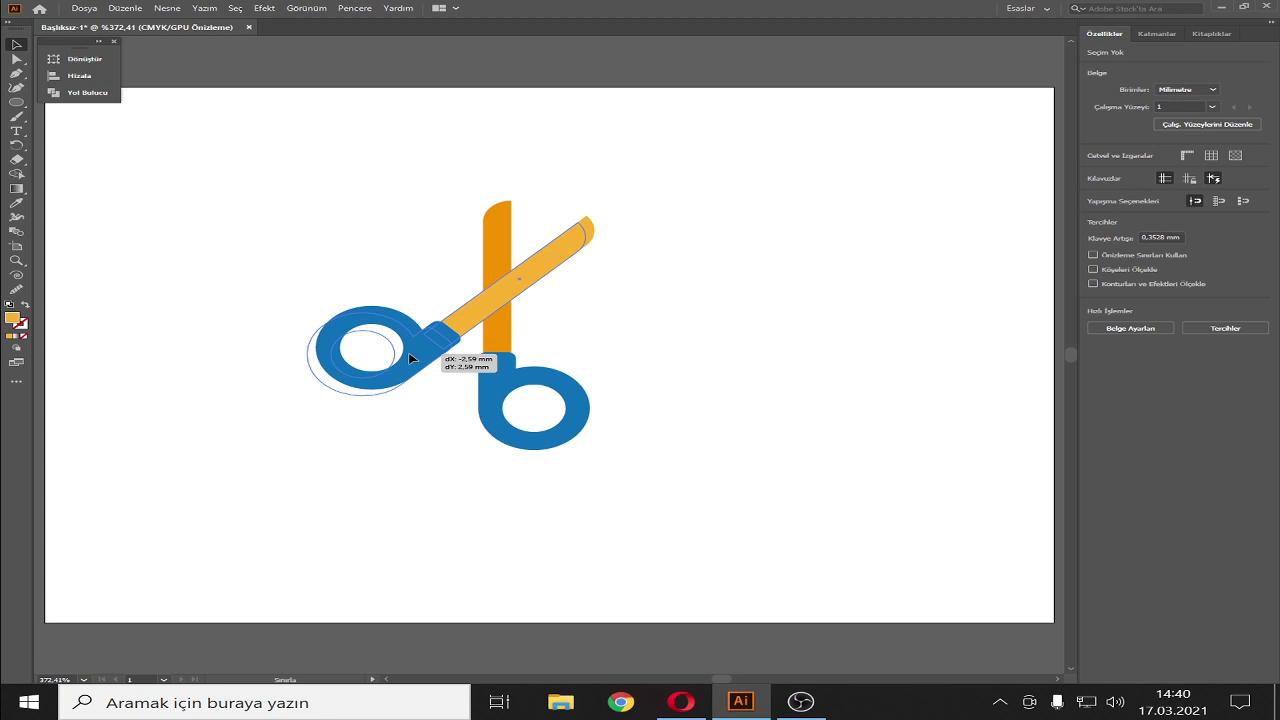
click(669, 320)
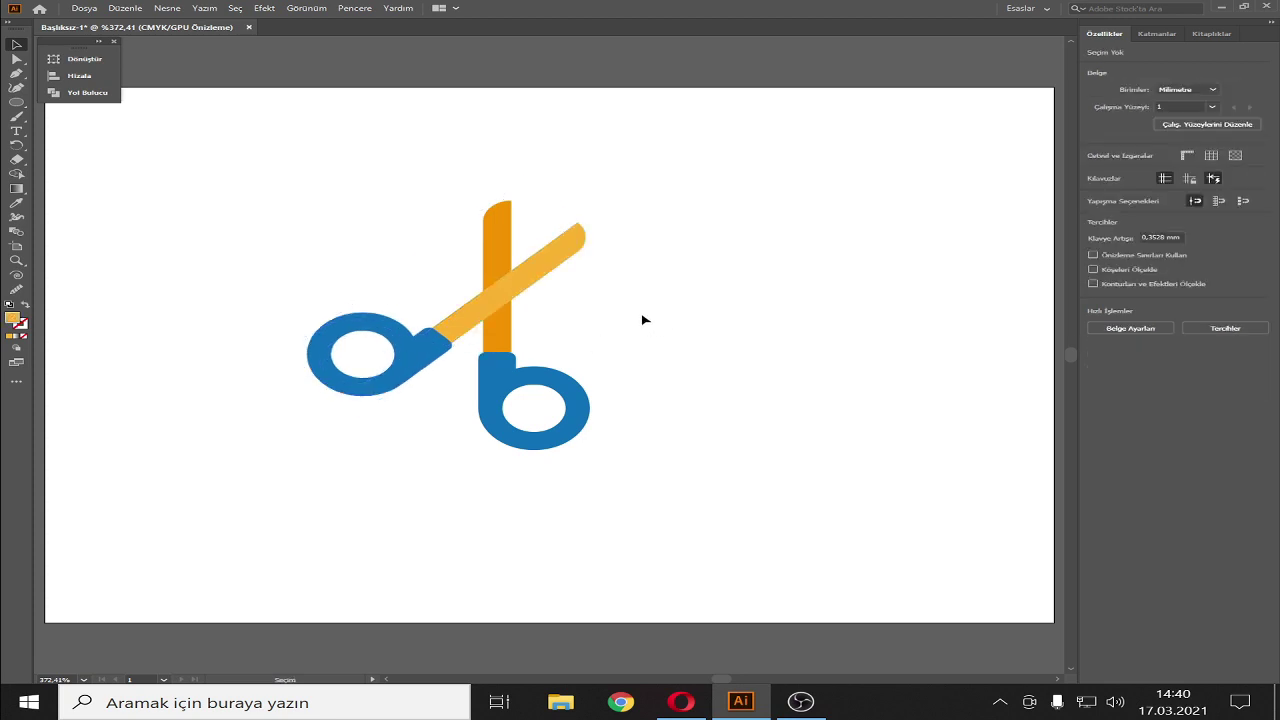
click(16, 102)
Step: Draw a small circle of about 5.17 mm and give it the handles' blue with the Eyedropper
drag(652, 305, 677, 325)
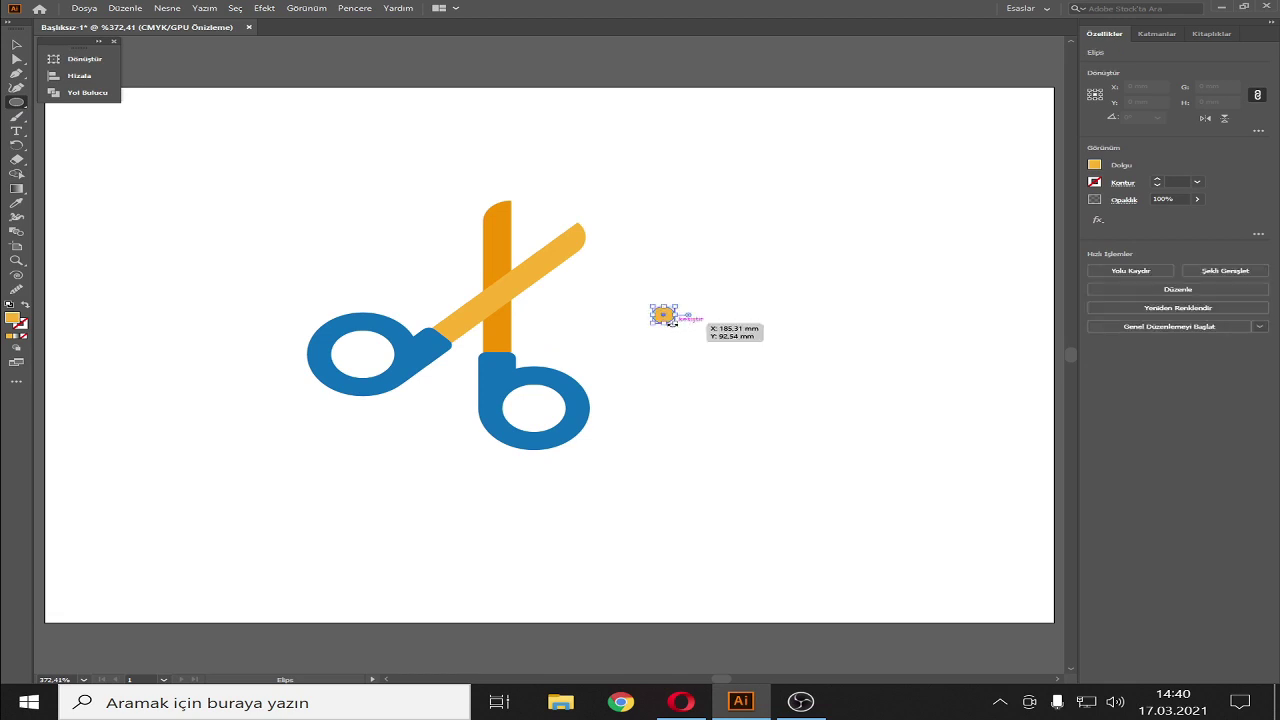
click(18, 45)
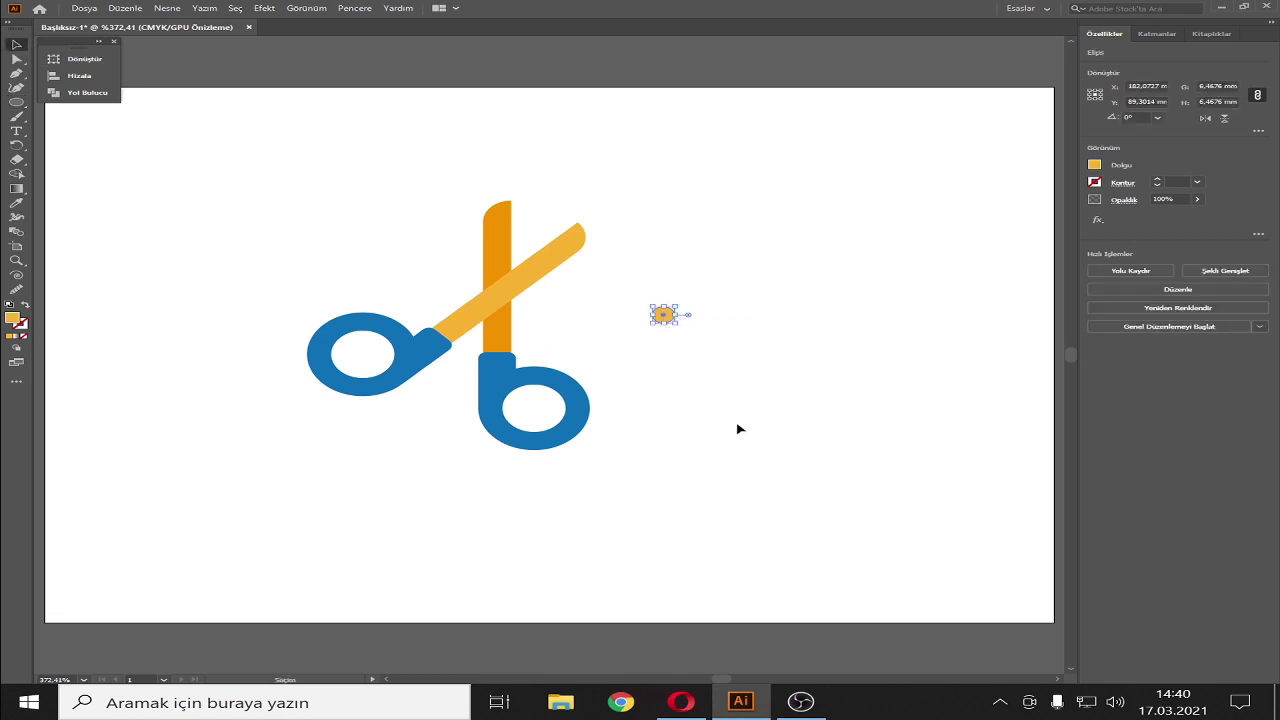
key(i)
click(15, 46)
Step: Place the blue dot on the blades' crossing and group all the scissors shapes
drag(663, 315, 497, 295)
click(597, 208)
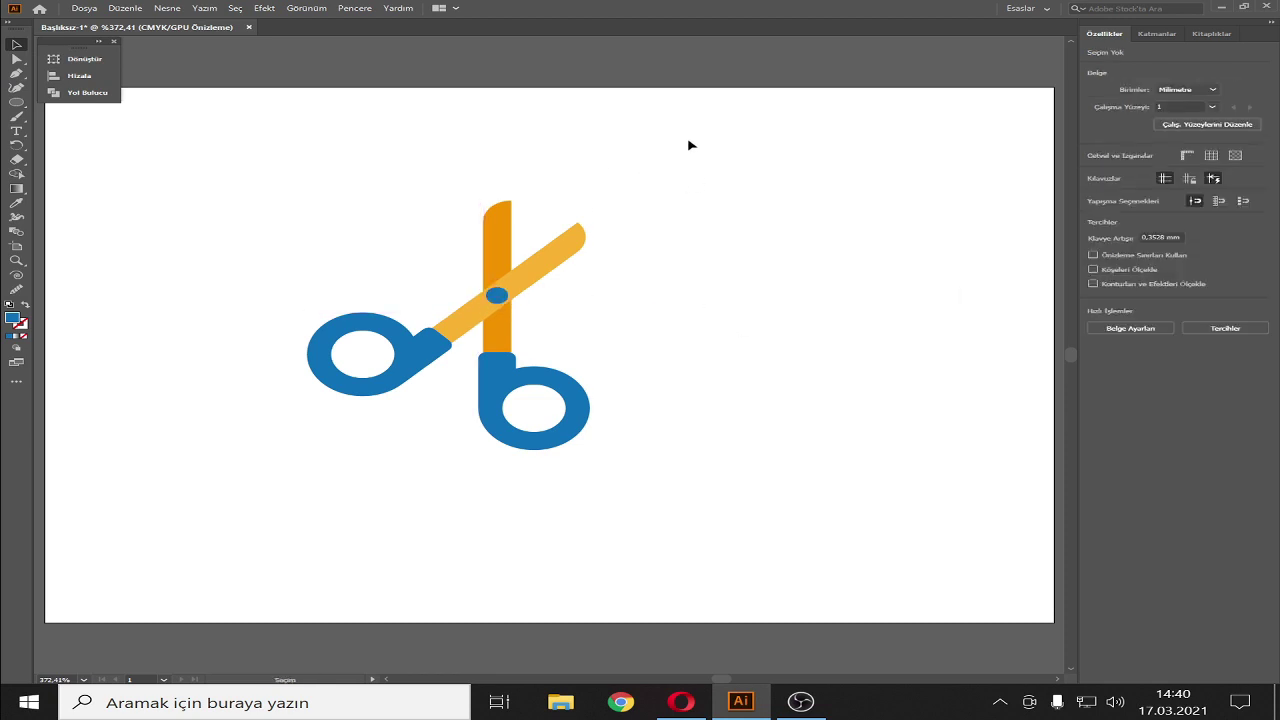
drag(689, 146, 317, 486)
key(ctrl+g)
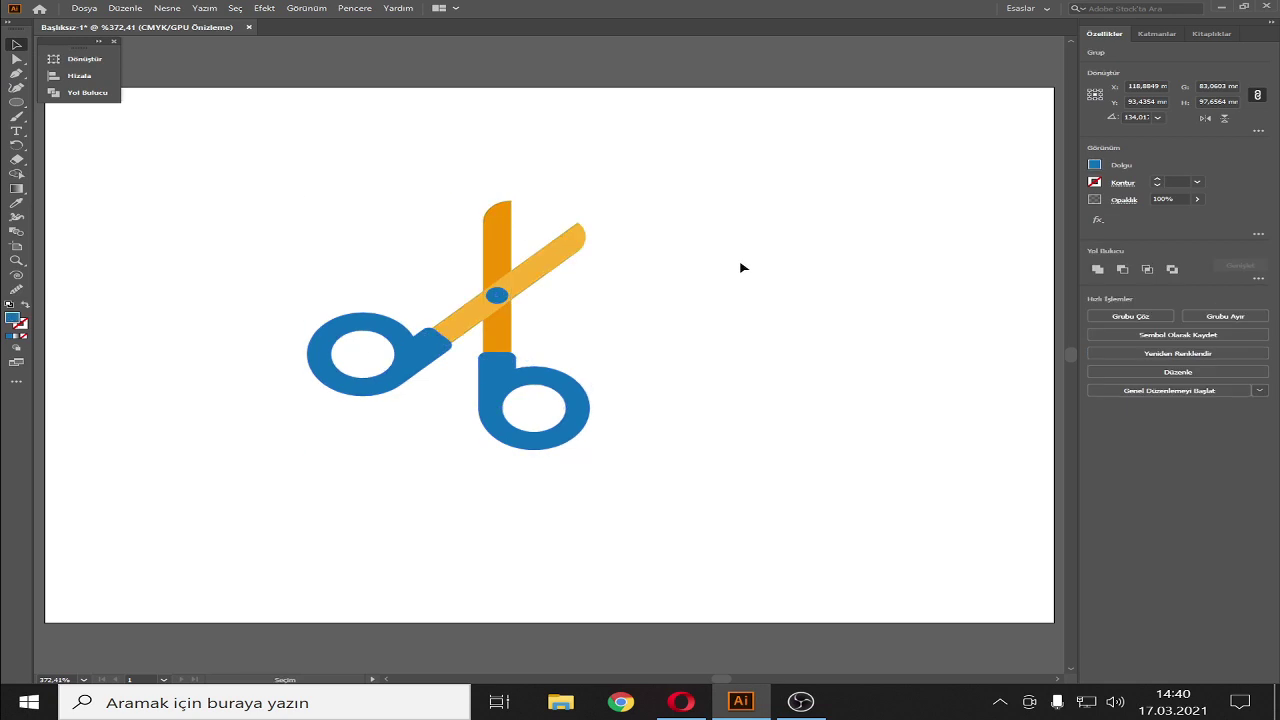
Step: Centre the scissors group horizontally and vertically on the artboard, at X 148.5 mm, Y 105 mm
click(512, 347)
click(90, 76)
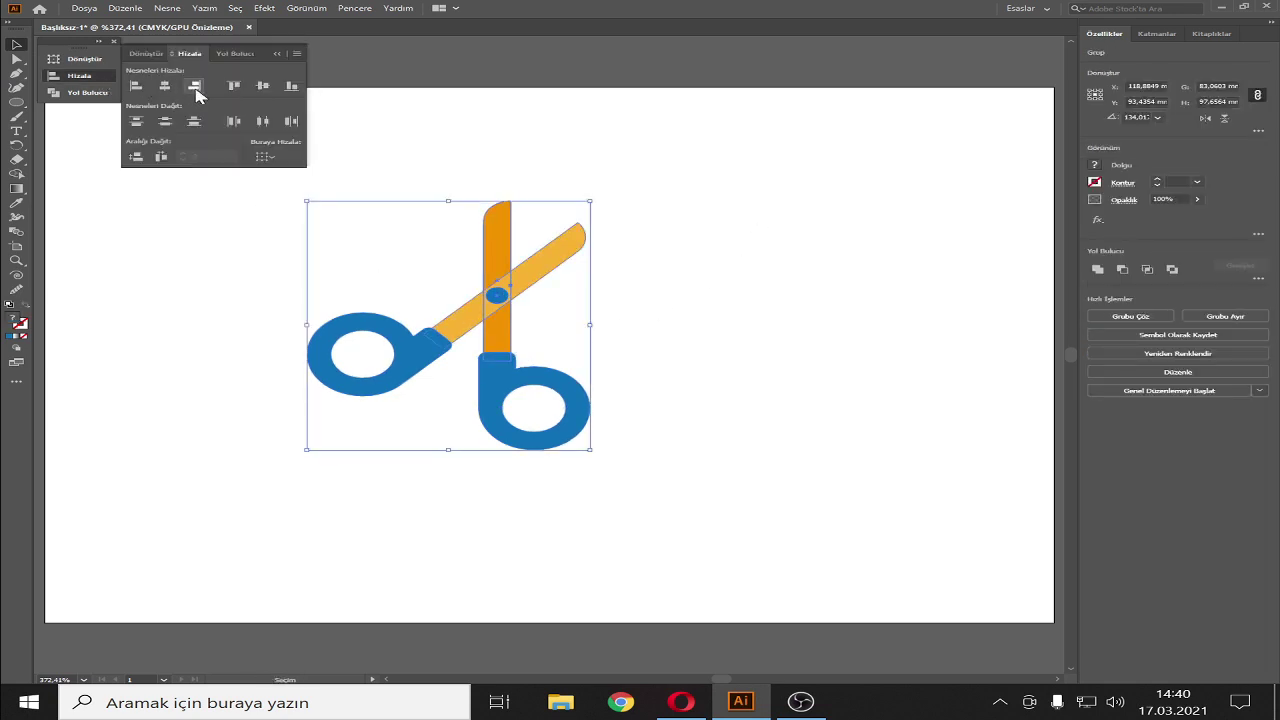
click(164, 86)
click(262, 86)
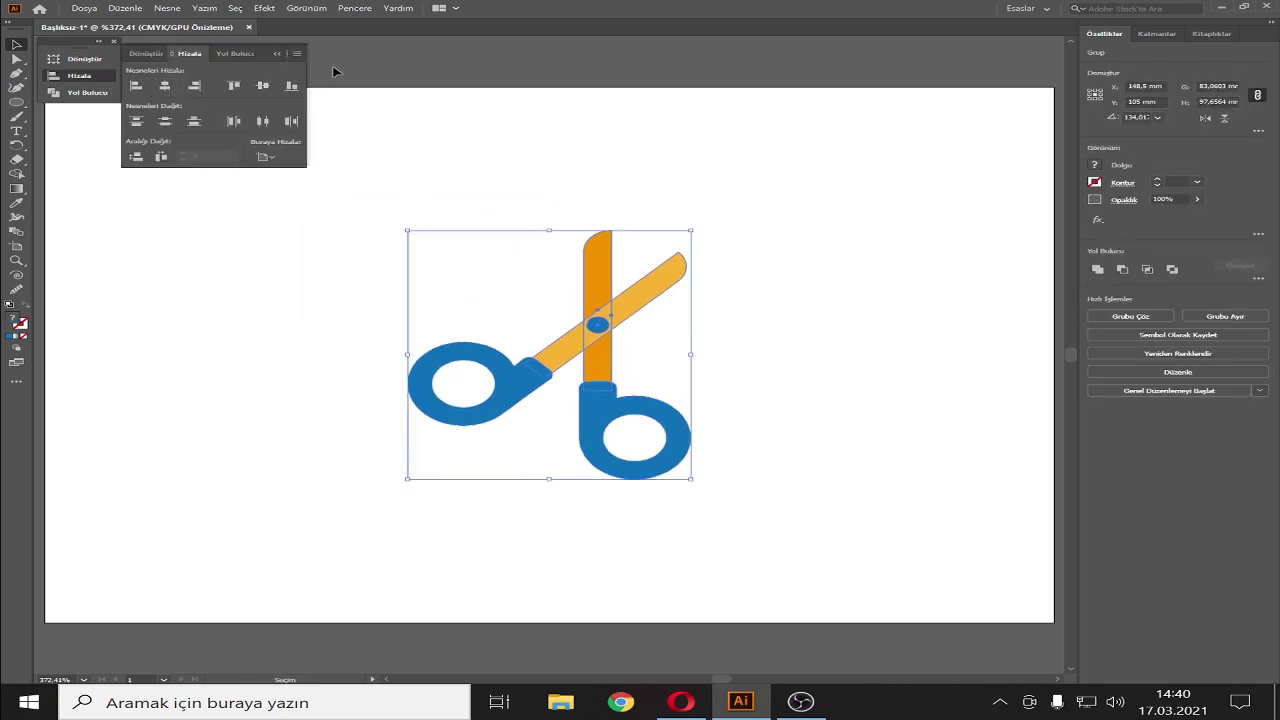
click(281, 55)
click(516, 110)
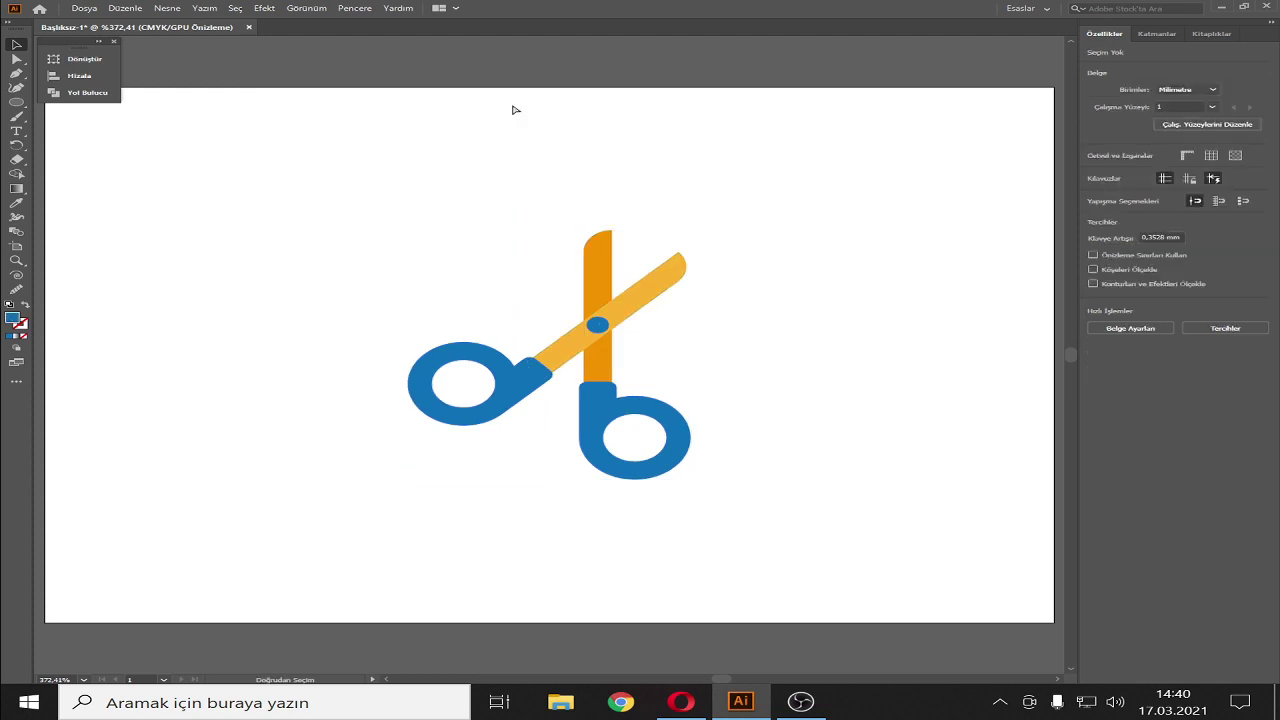
key(ctrl+0)
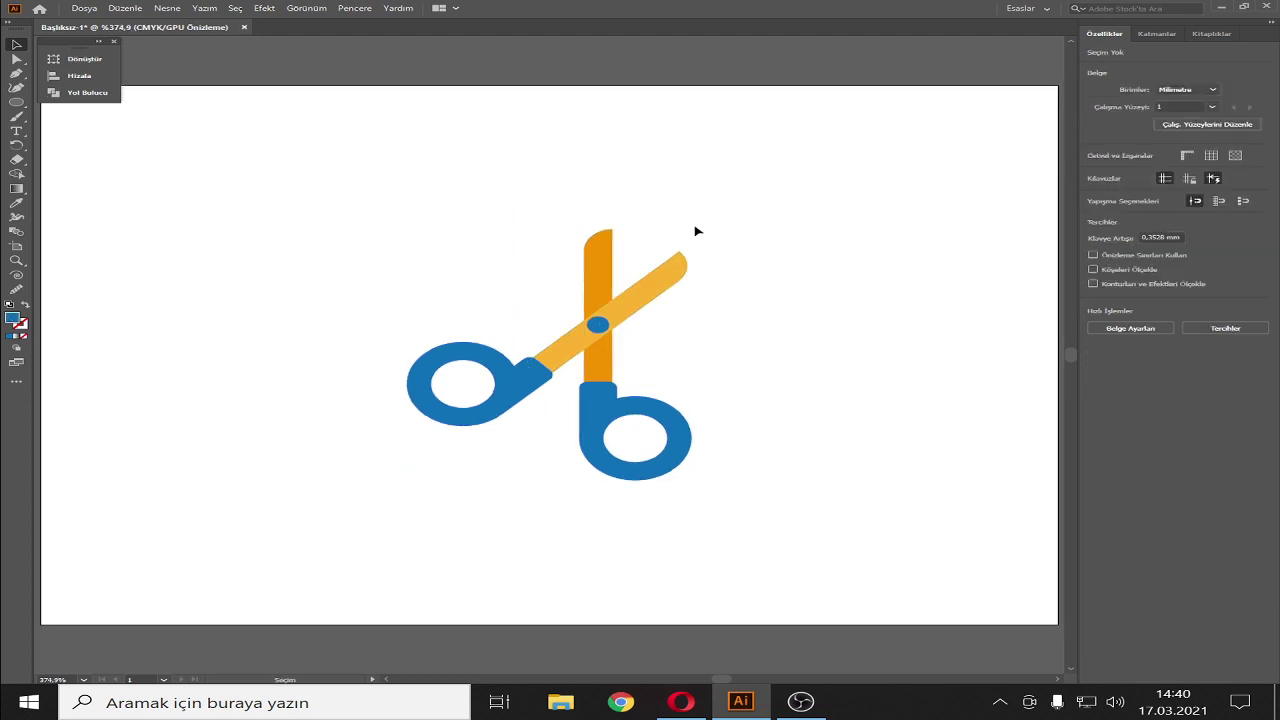
Step: Ungroup the scissors, then ungroup the diagonal blade from its handle
click(646, 277)
right_click(646, 278)
click(745, 417)
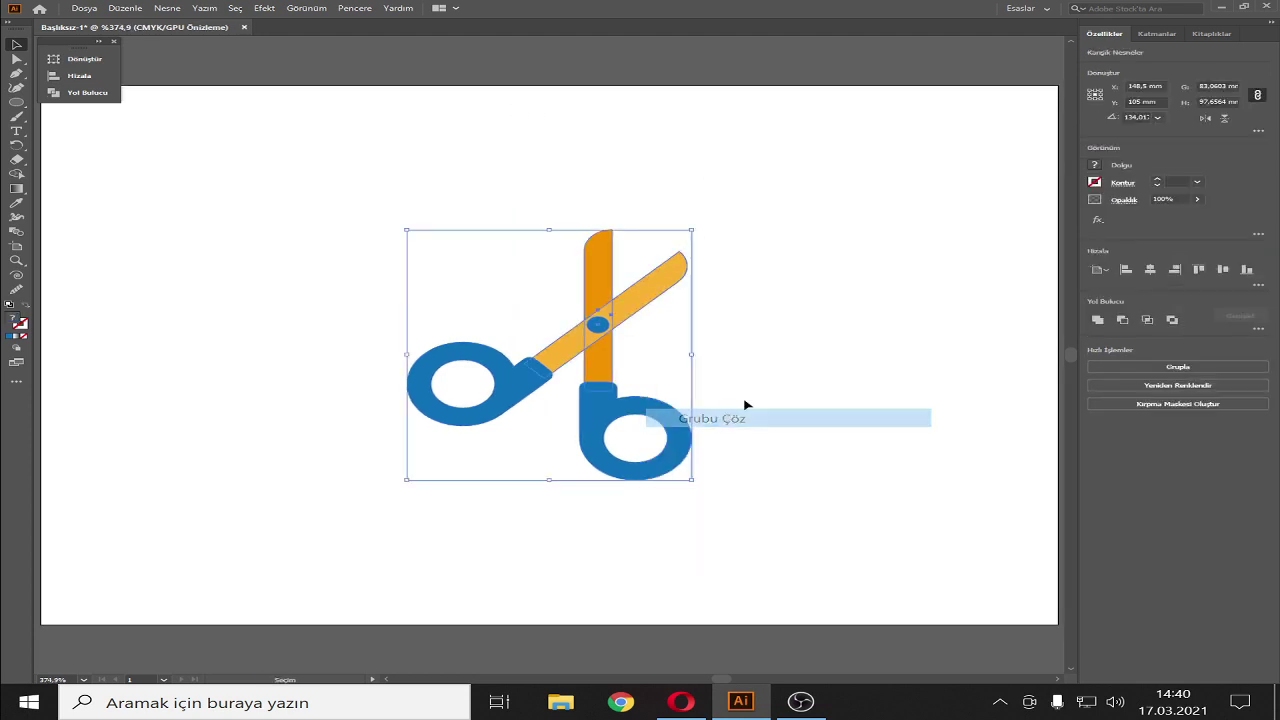
click(745, 404)
click(663, 280)
right_click(663, 280)
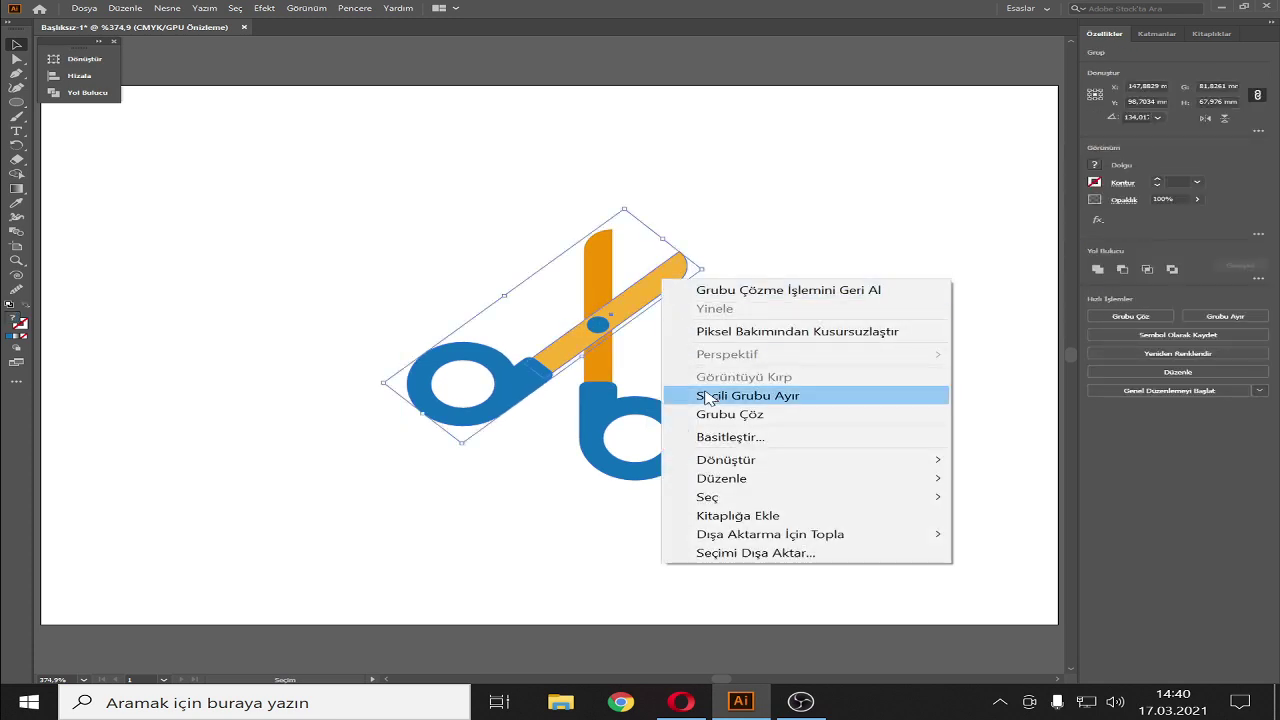
click(708, 416)
click(786, 360)
click(693, 260)
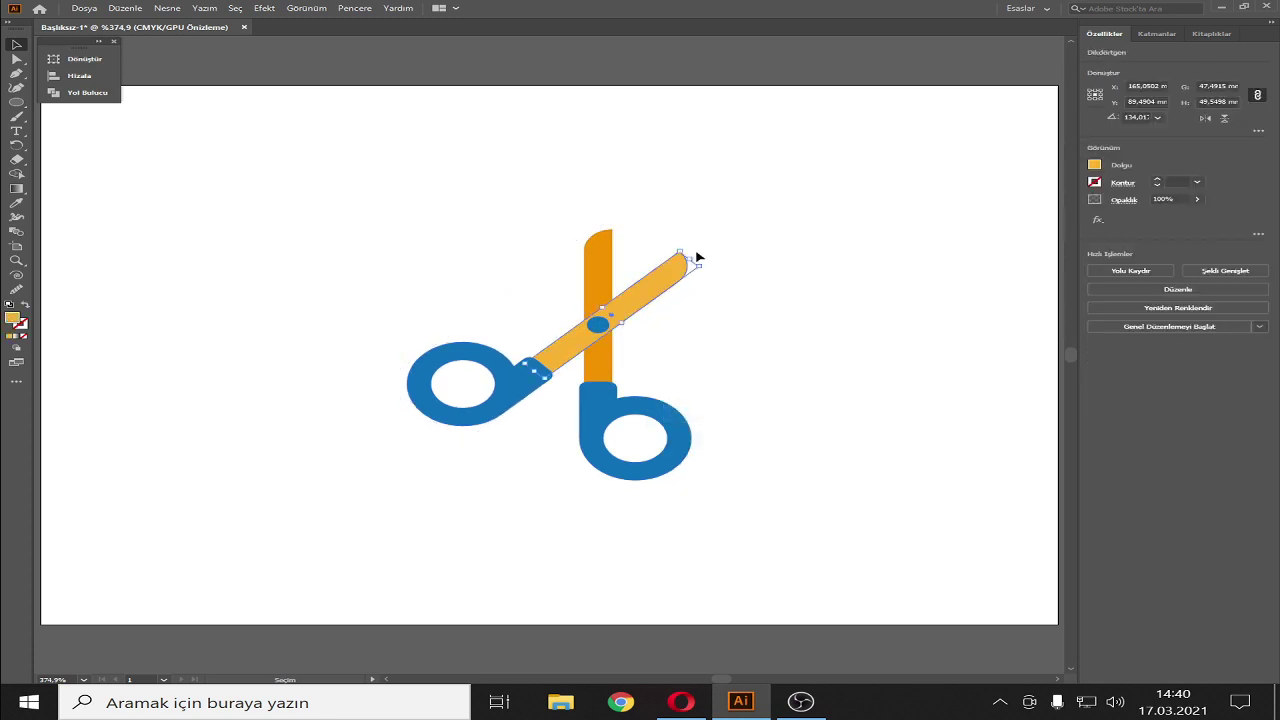
Step: Stretch the diagonal blade further toward the upper right
mouse_move(690, 259)
mouse_down()
mouse_move(785, 205)
mouse_move(768, 212)
mouse_up()
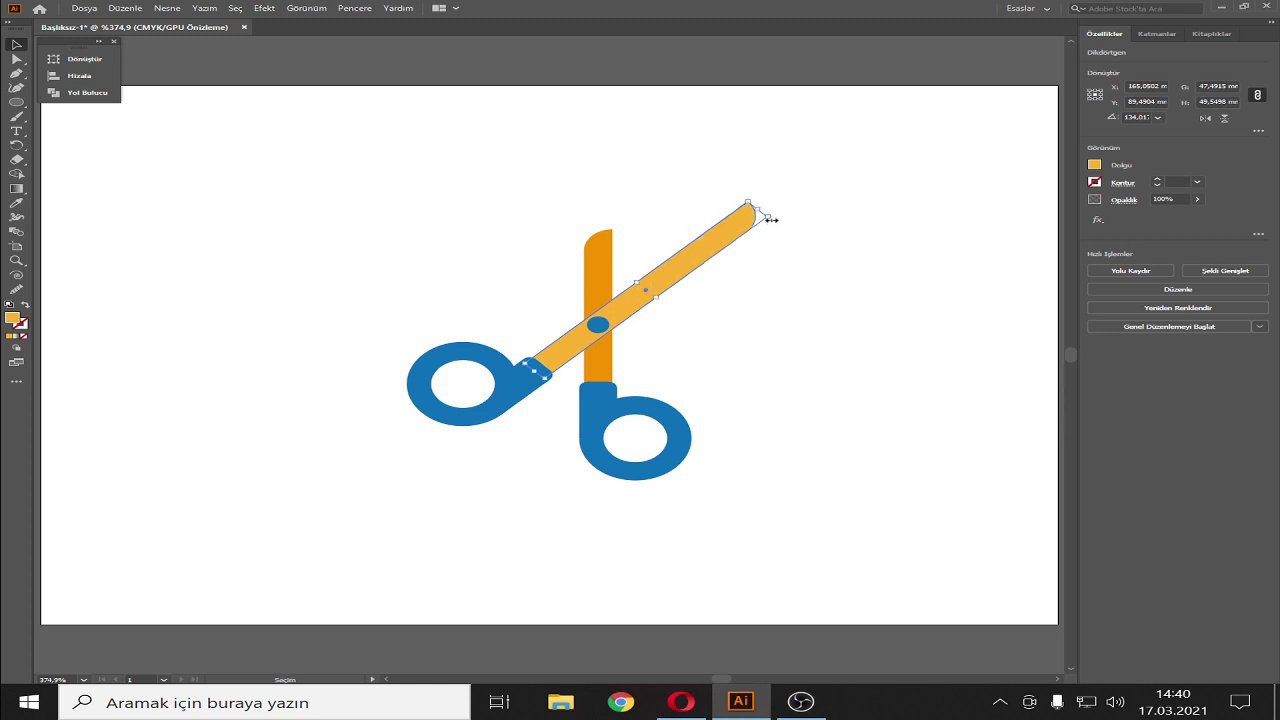
click(857, 340)
click(588, 256)
right_click(588, 254)
click(614, 287)
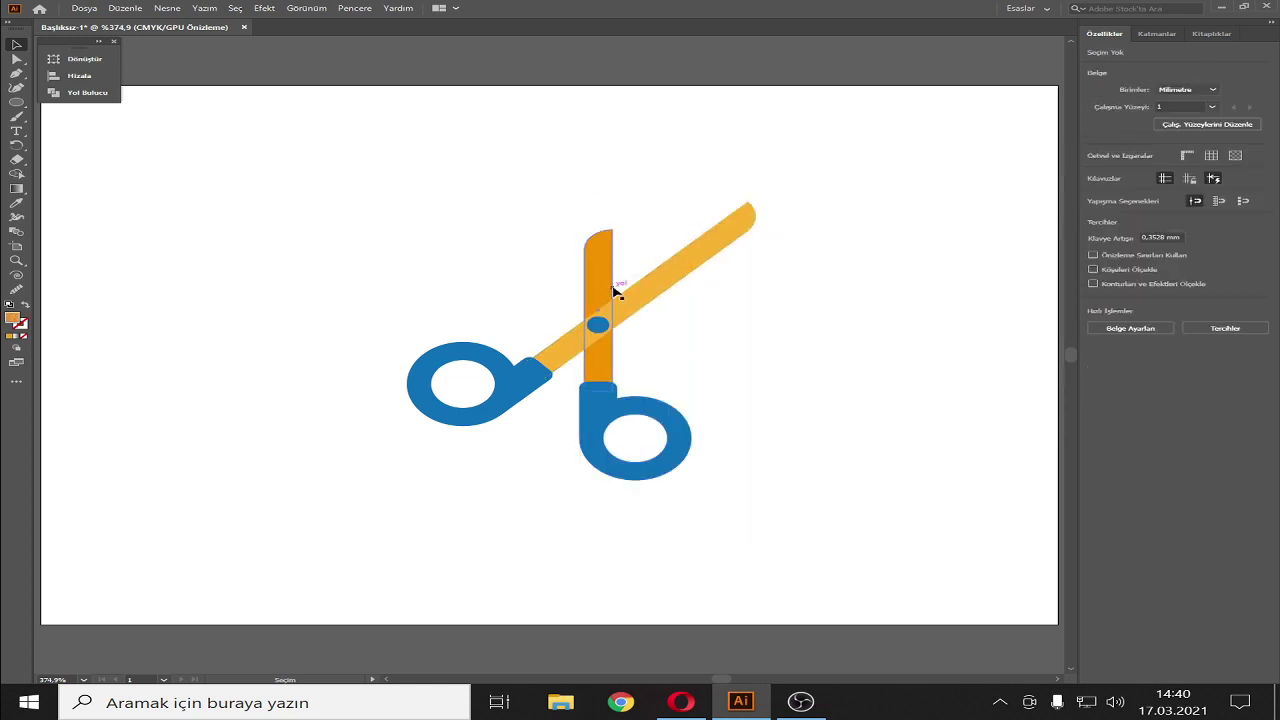
right_click(614, 287)
click(651, 200)
Step: Separate the upright blade from its handle and stretch it upward to about 91.23 mm tall
click(593, 260)
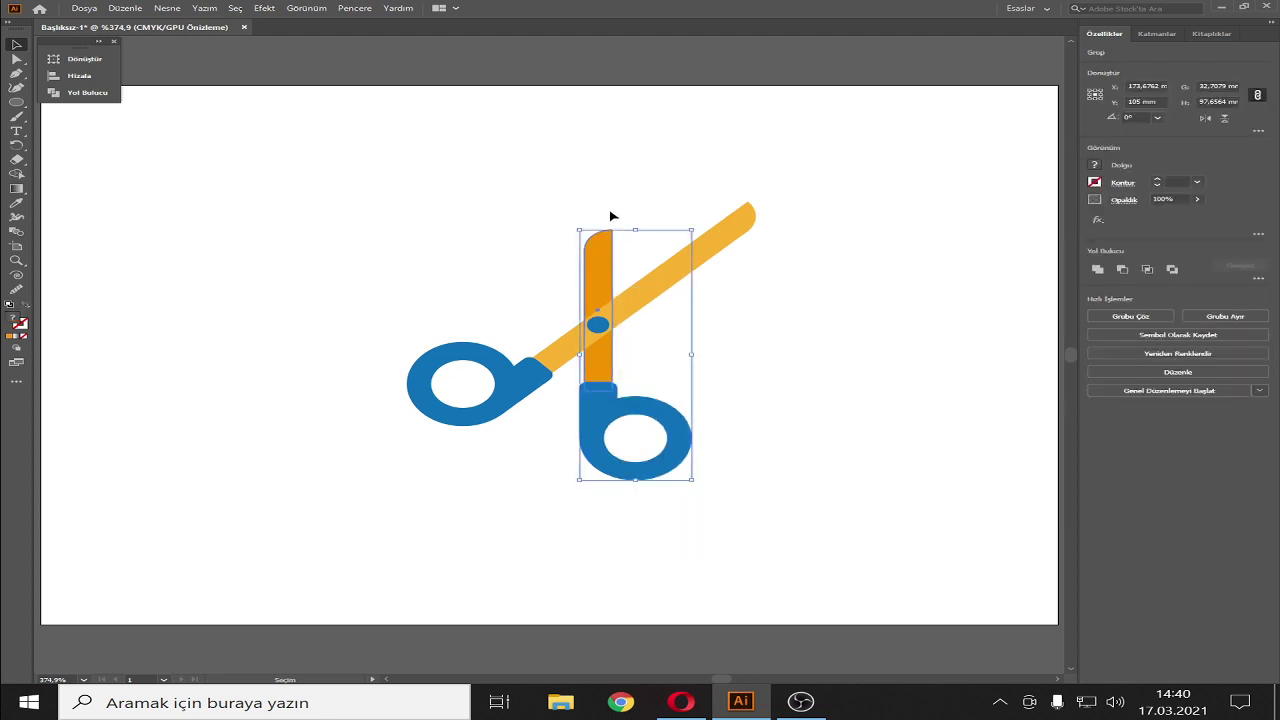
right_click(605, 245)
click(654, 368)
click(597, 234)
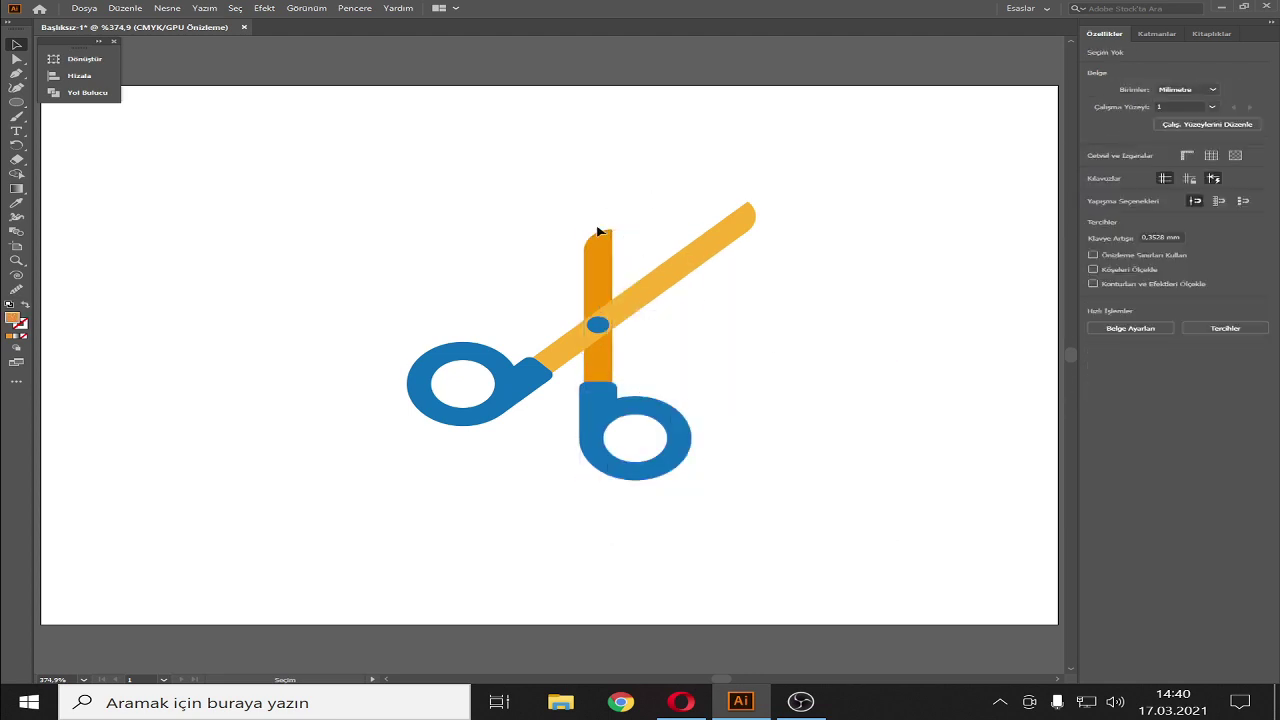
click(603, 228)
drag(597, 229, 594, 160)
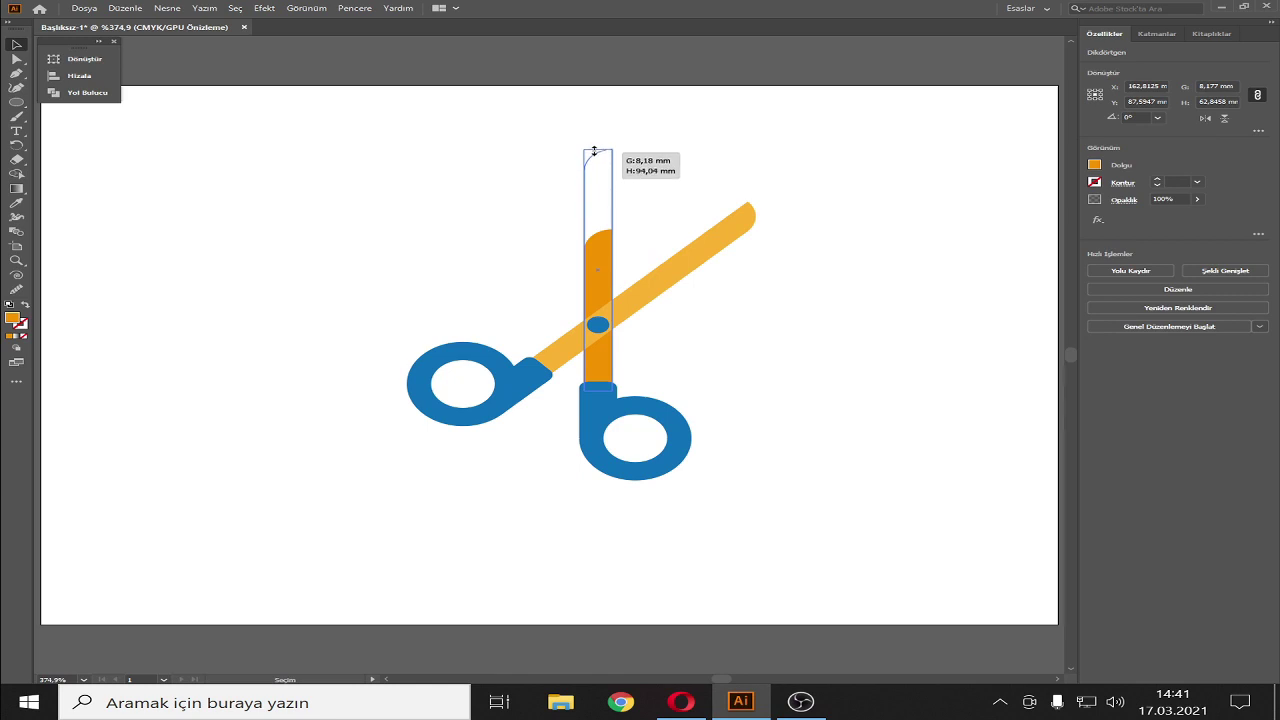
drag(594, 160, 594, 152)
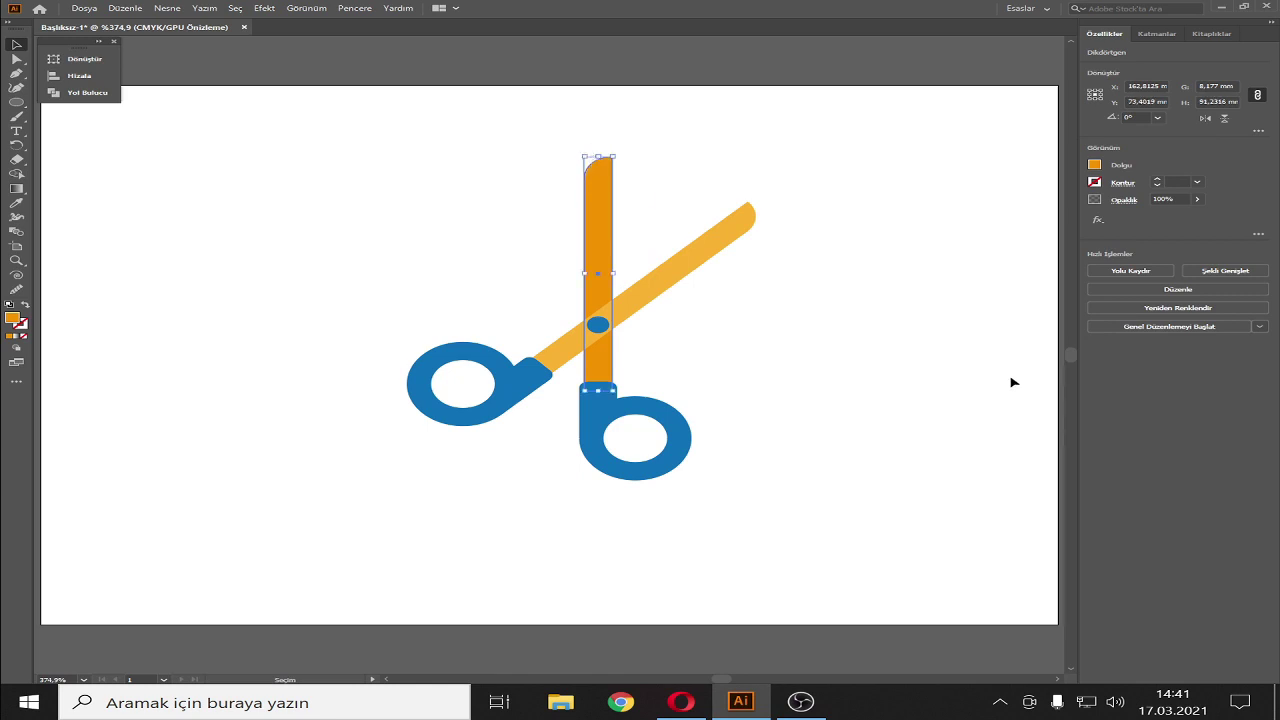
click(935, 361)
Step: Select all scissors shapes and re-centre them horizontally and vertically on the artboard
drag(842, 132, 304, 536)
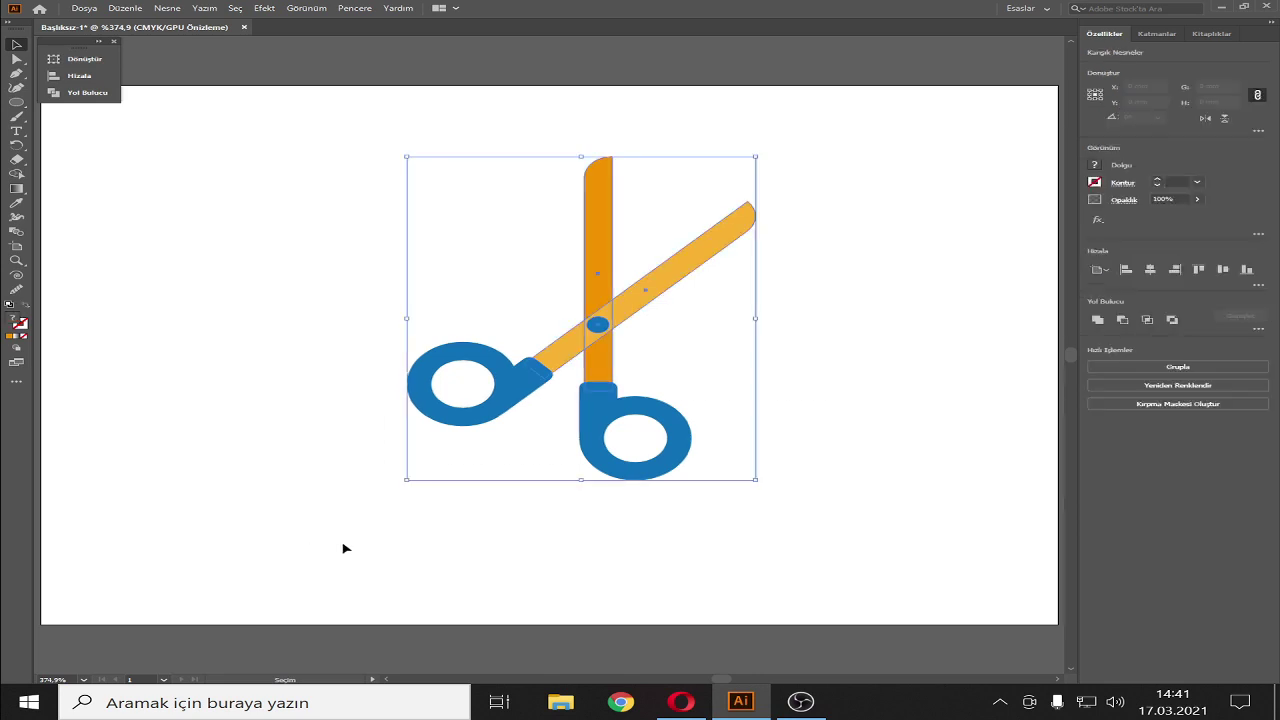
click(95, 73)
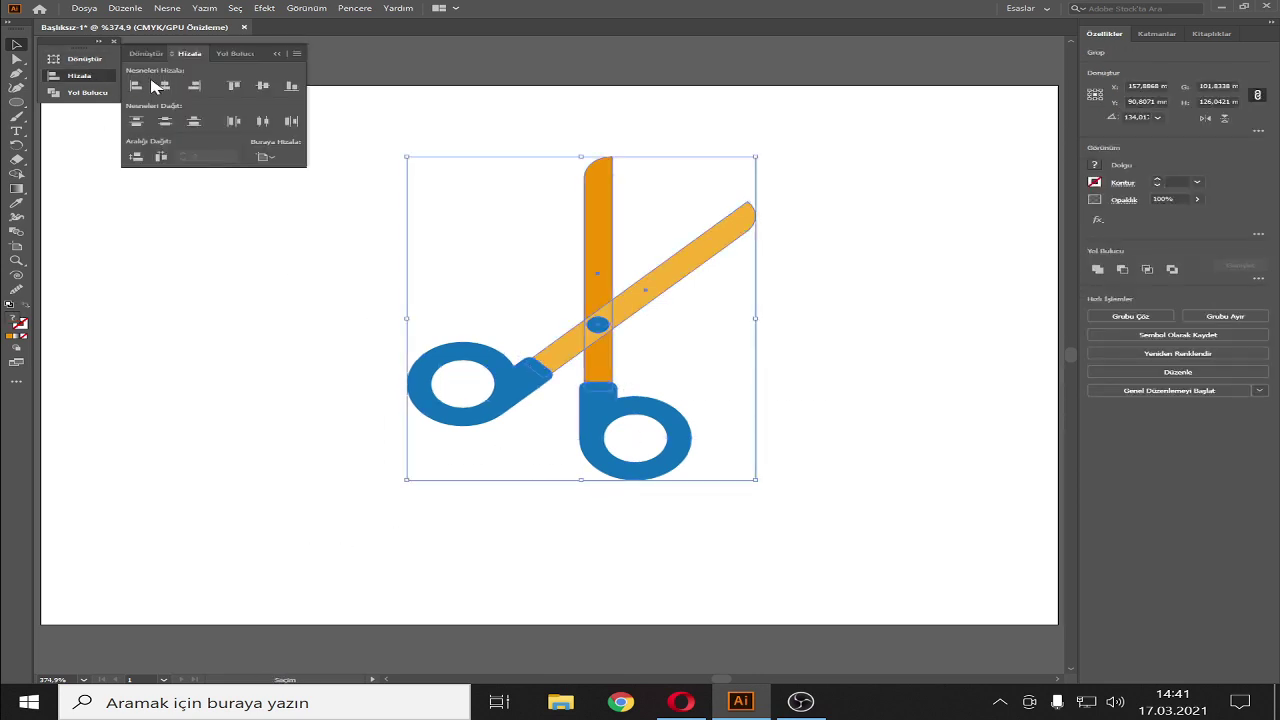
click(162, 84)
click(260, 84)
click(701, 143)
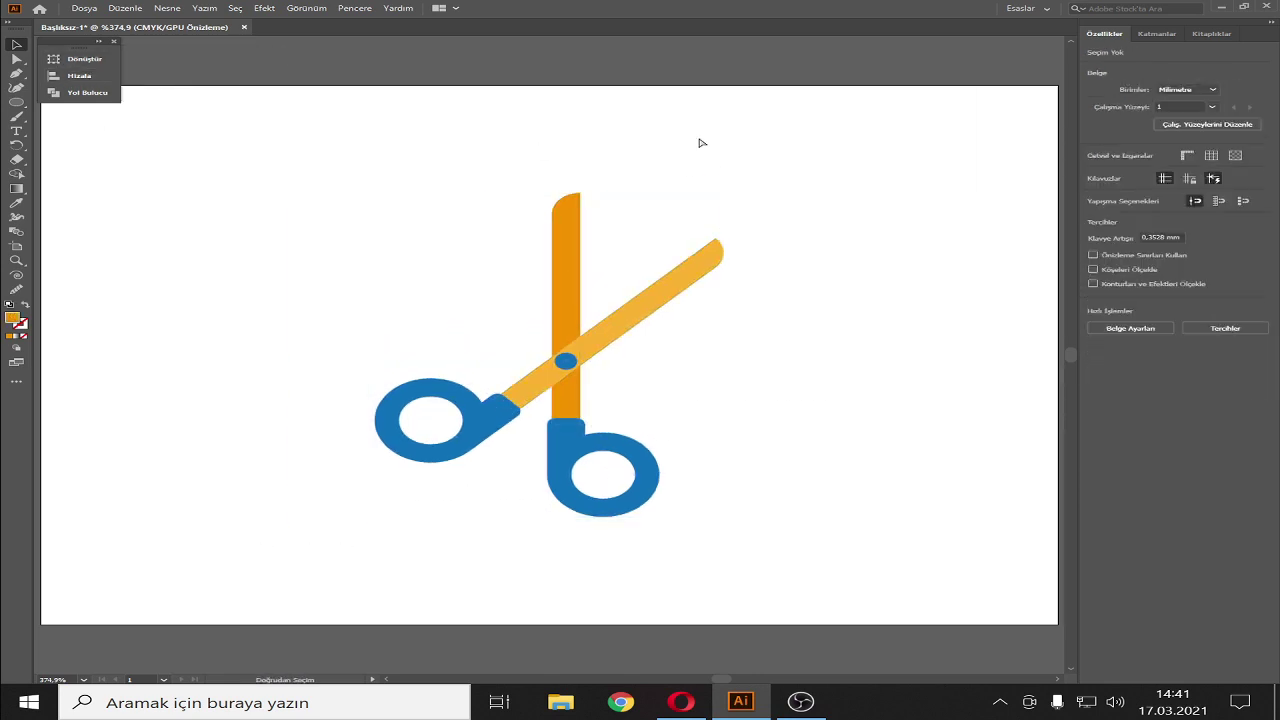